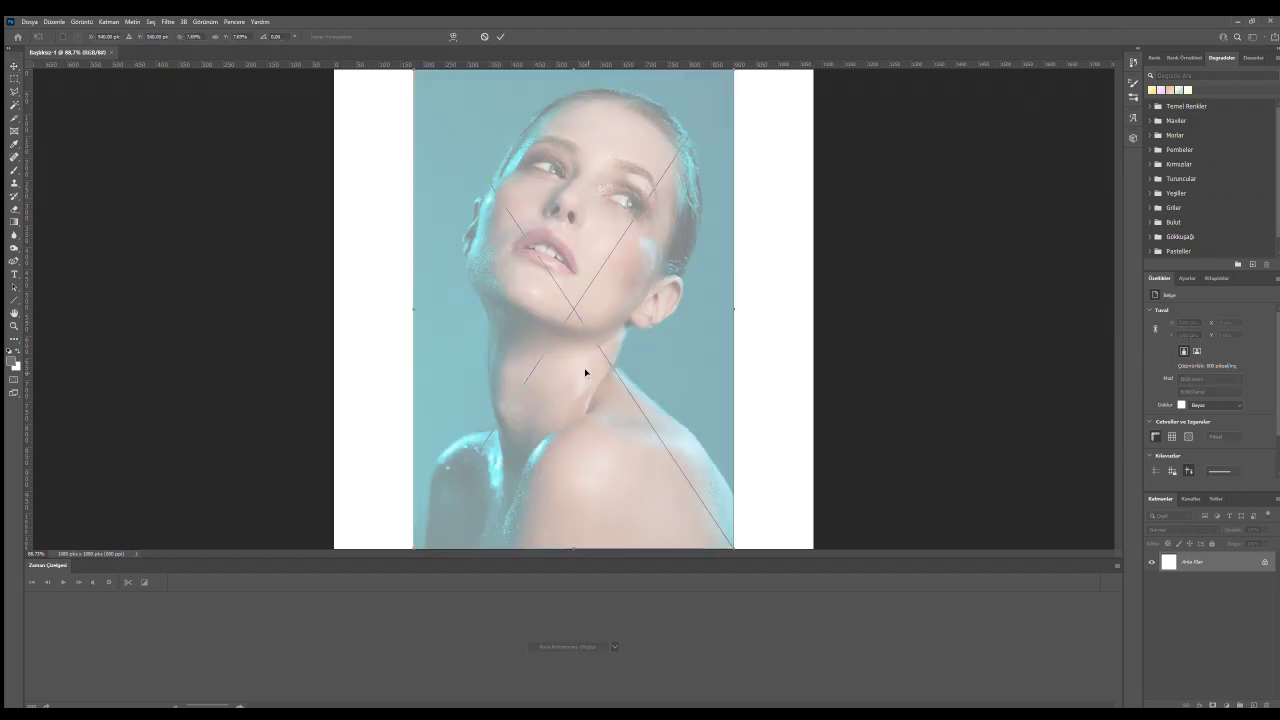
Move the teal-background portrait against the canvas's left edge and commit its placement.
left_click_drag(591, 370, 539, 366)
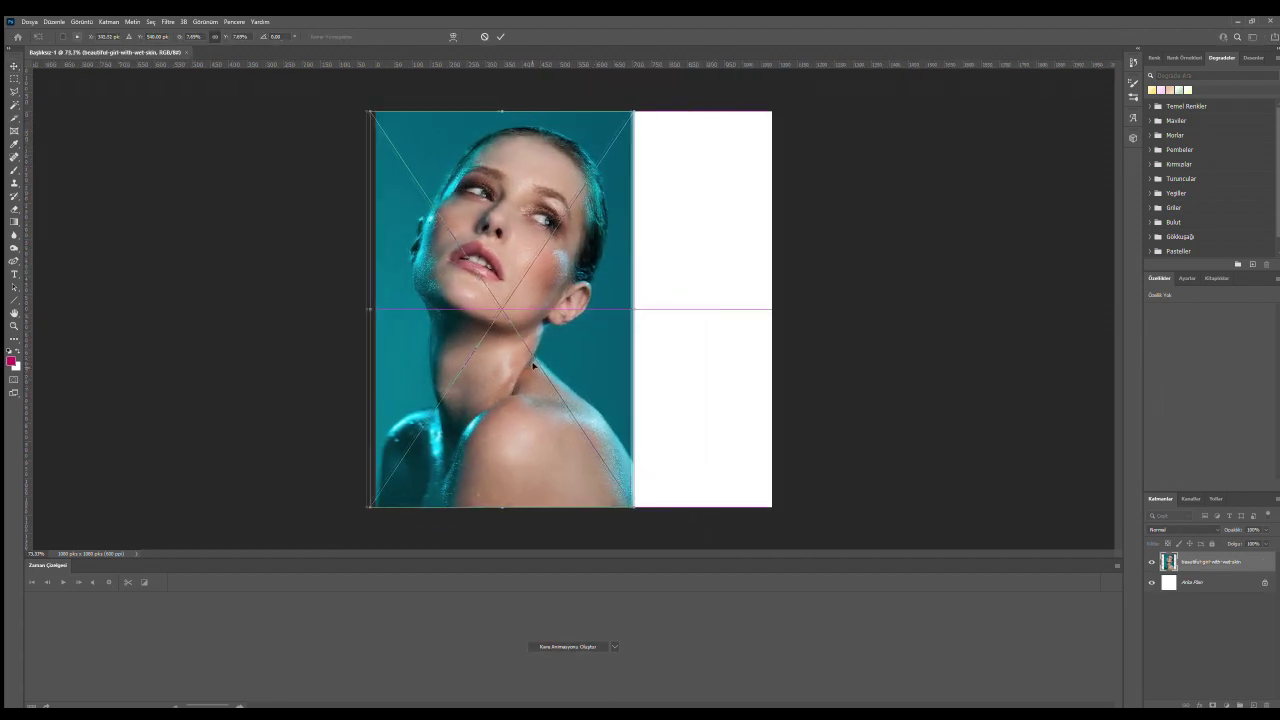
key("Return")
scroll(661, 373, "up", 3)
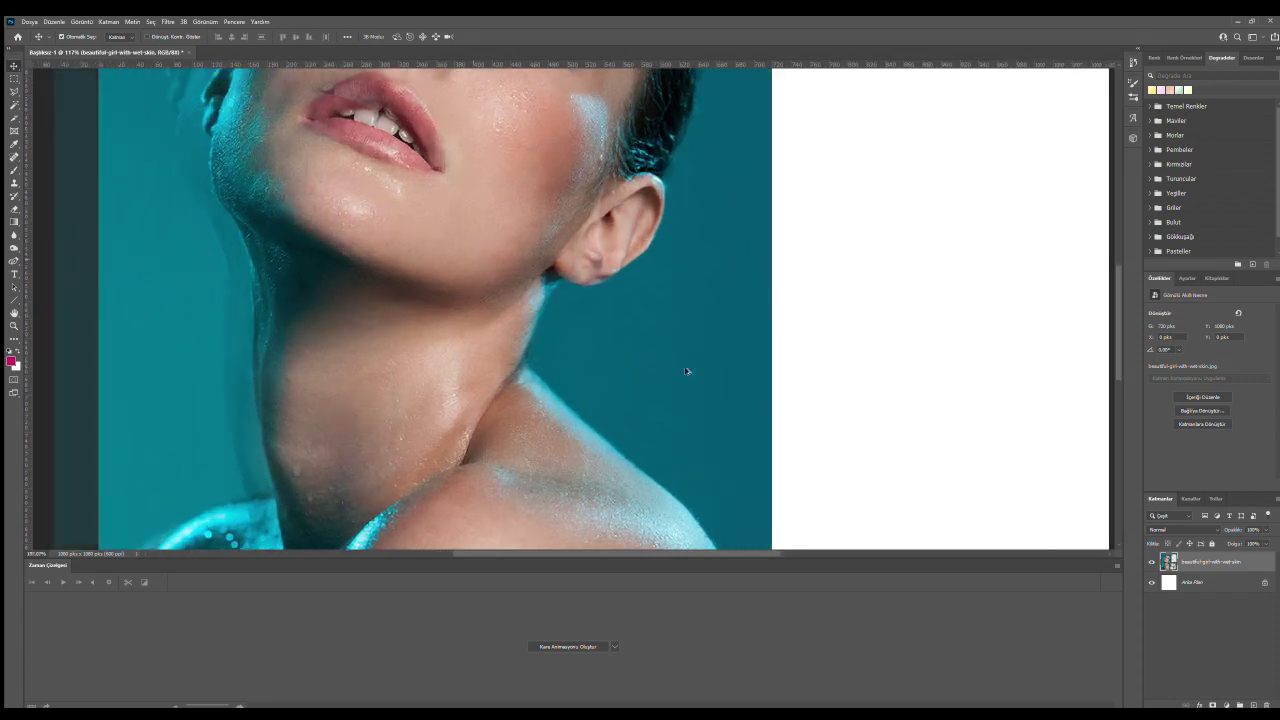
scroll(661, 373, "up", 3)
scroll(661, 373, "up", 2)
scroll(661, 373, "down", 1)
scroll(255, 314, "up", 3)
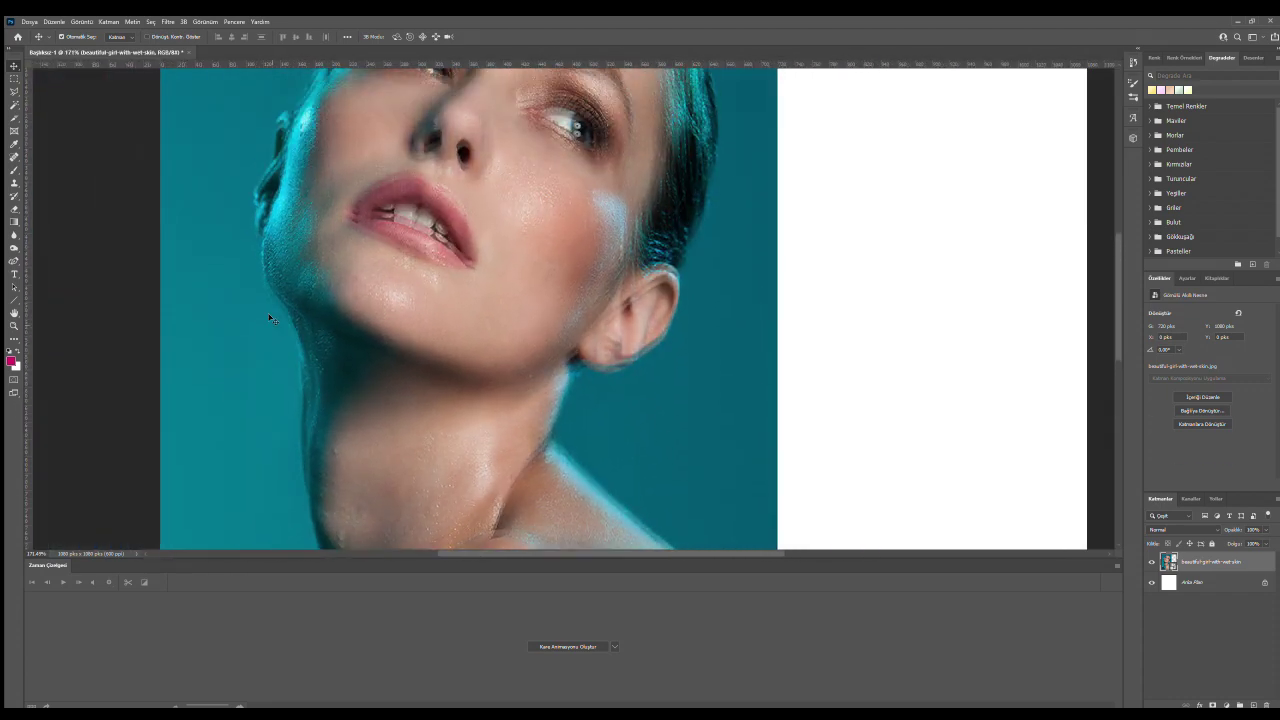
scroll(265, 300, "up", 3)
scroll(271, 248, "up", 3)
scroll(271, 248, "down", 2)
scroll(275, 250, "down", 2)
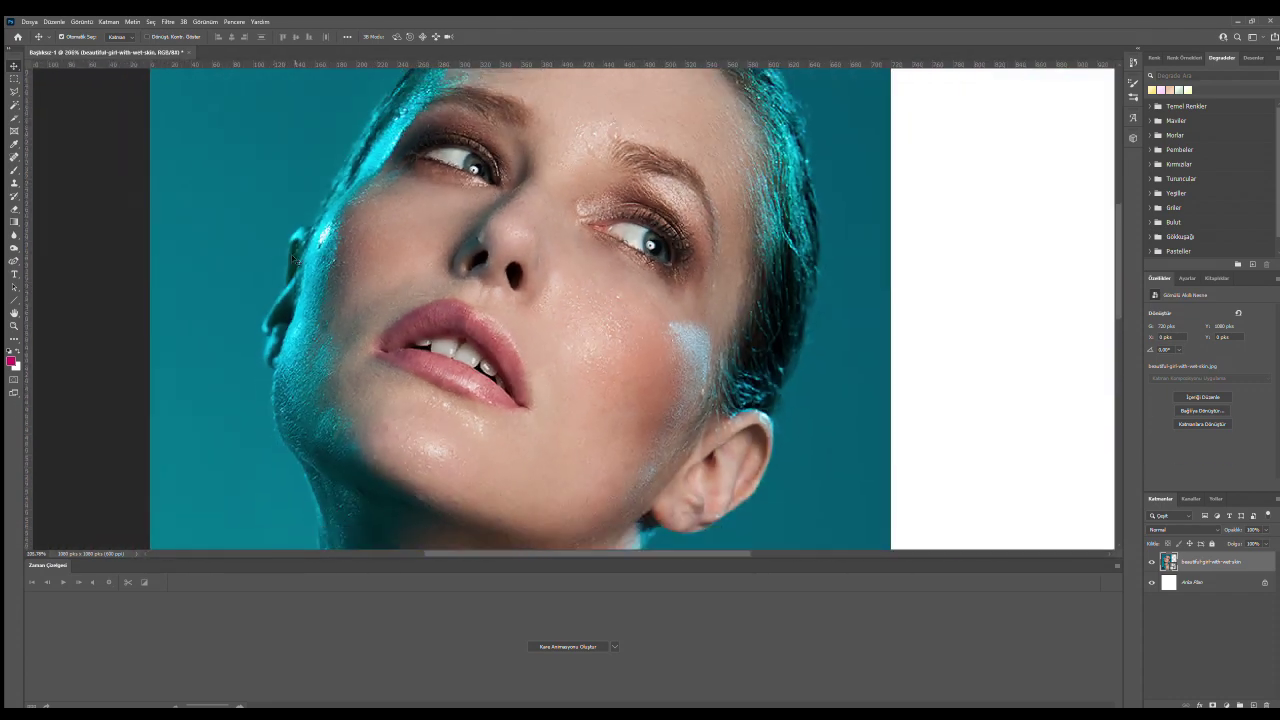
scroll(285, 255, "up", 2)
scroll(293, 260, "up", 1)
scroll(293, 260, "down", 3)
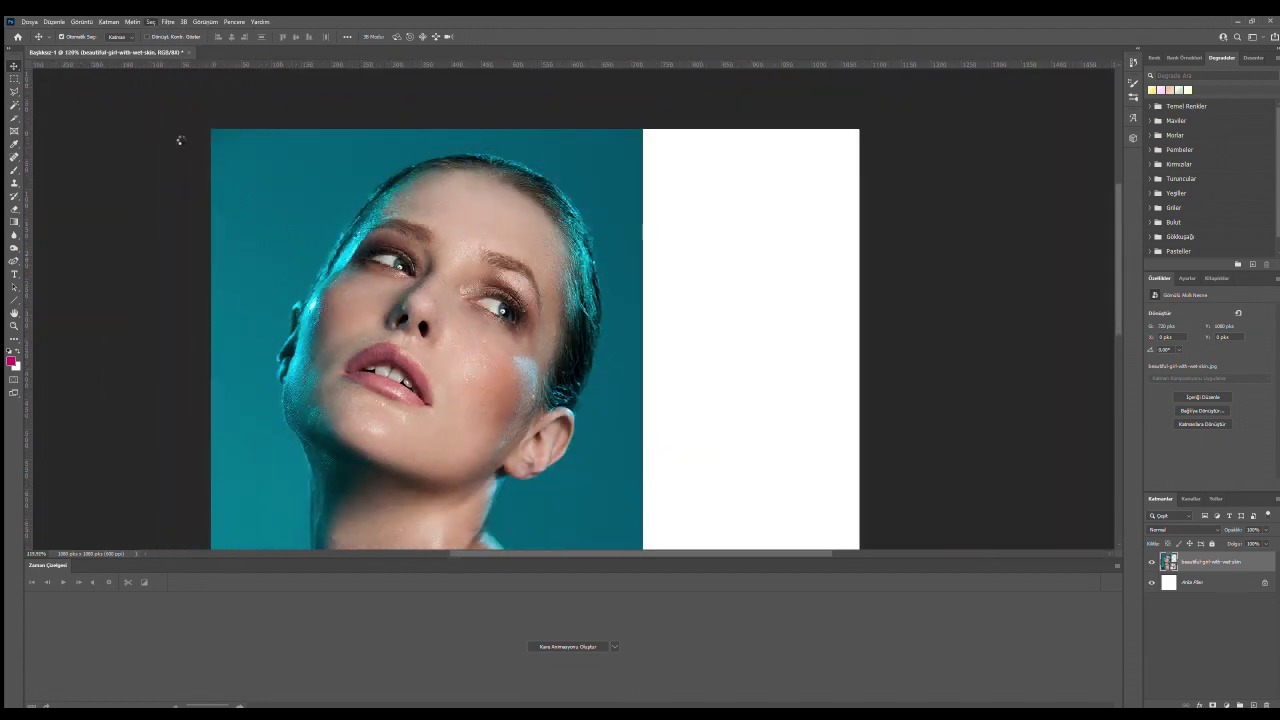
scroll(179, 138, "down", 3)
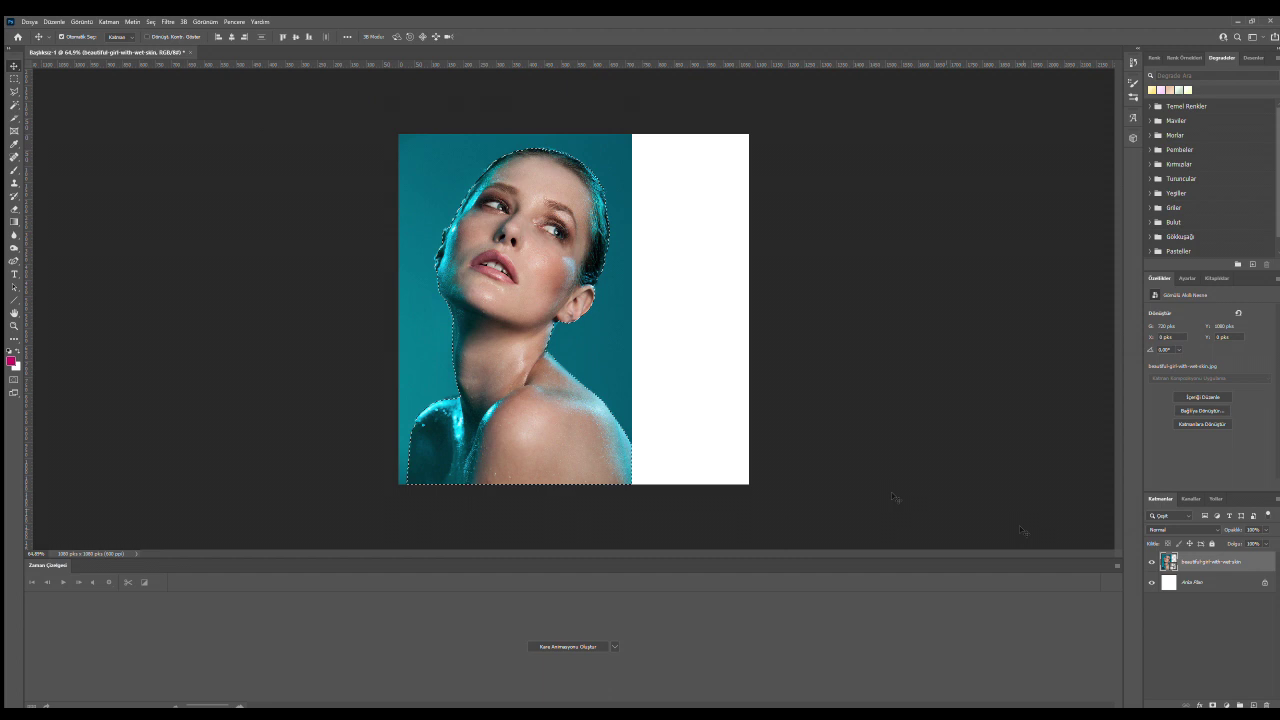
Move the portrait toward the right side of the canvas.
left_click(14, 170)
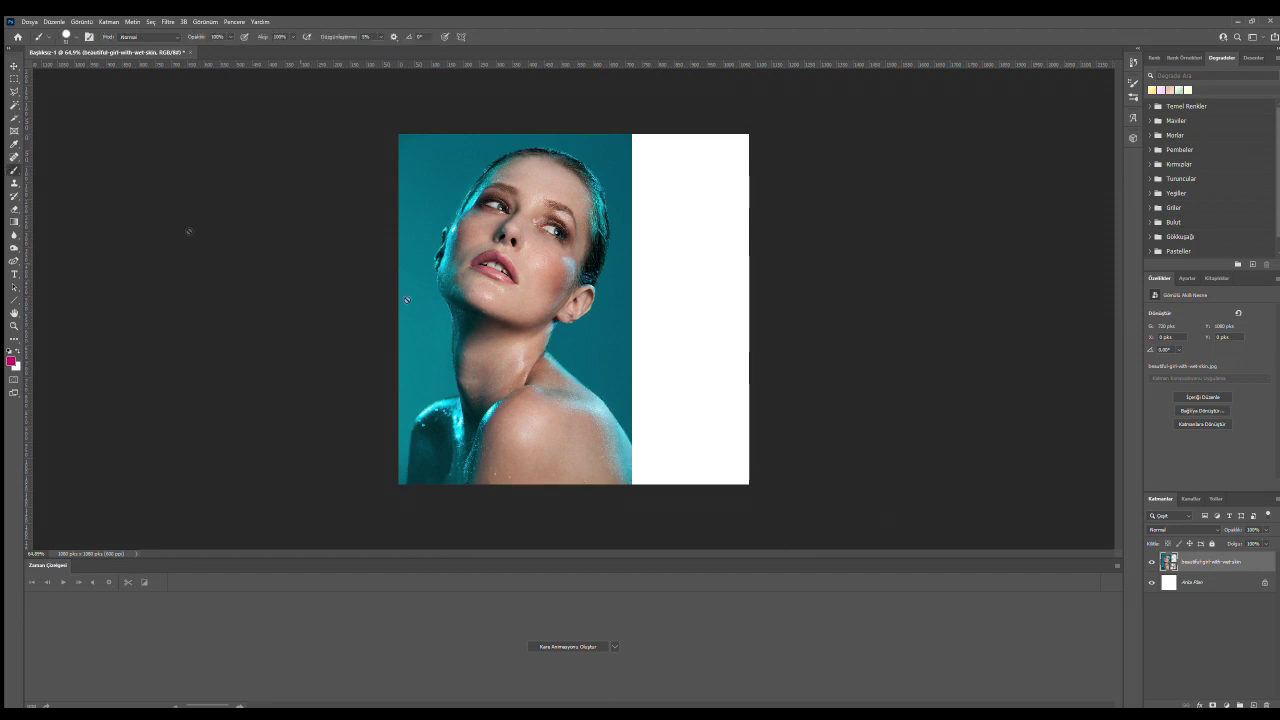
left_click(14, 64)
left_click_drag(570, 345, 690, 345)
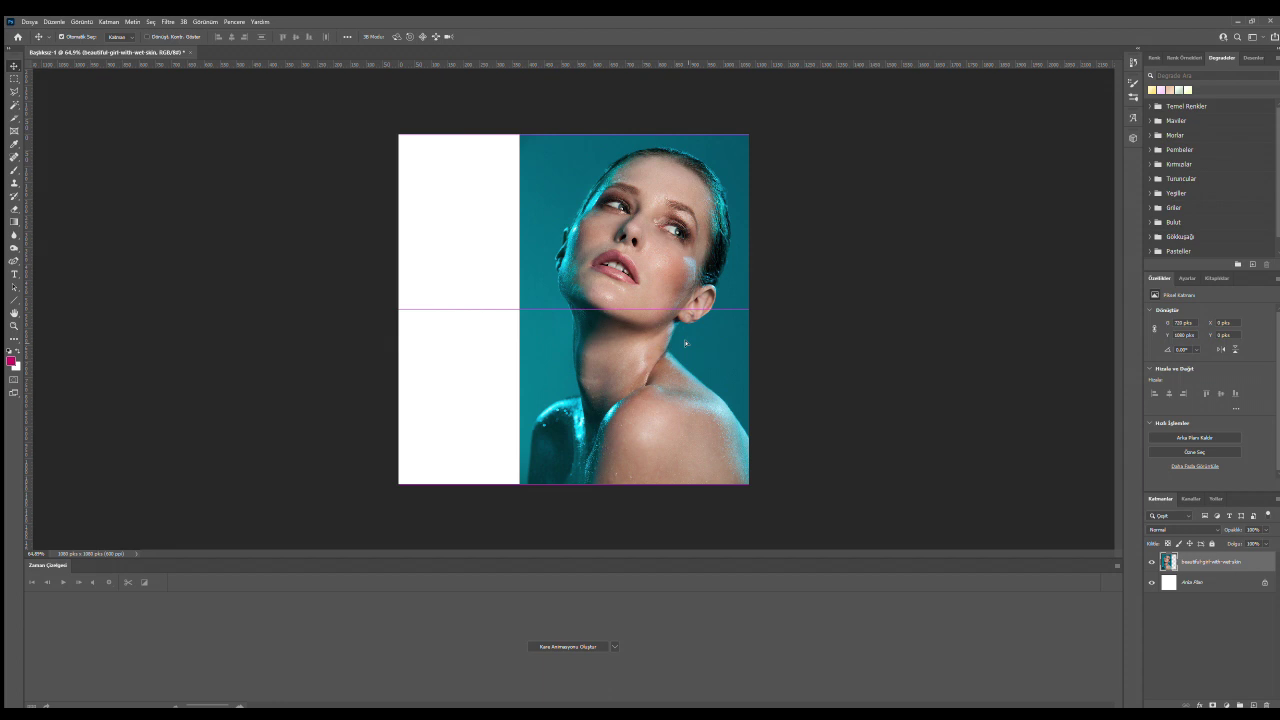
left_click_drag(686, 343, 699, 346)
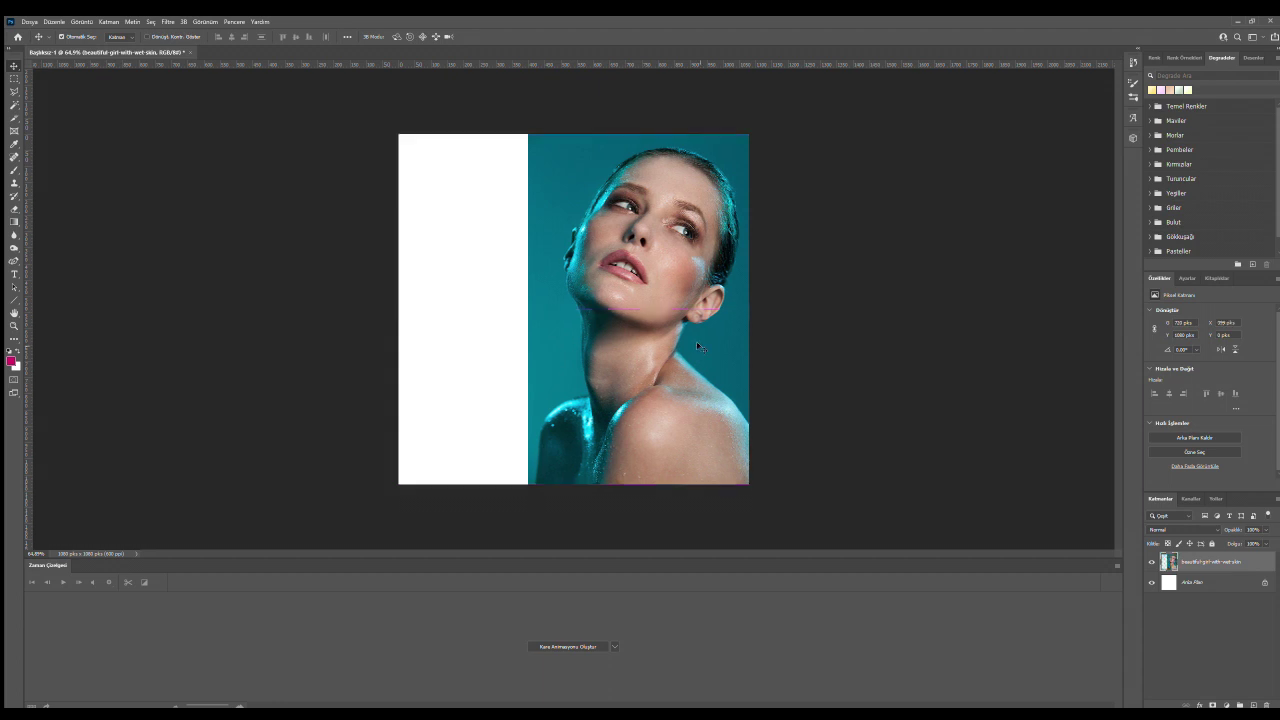
Select the white left area and place the Mi Primera cream jar image.
left_click(14, 78)
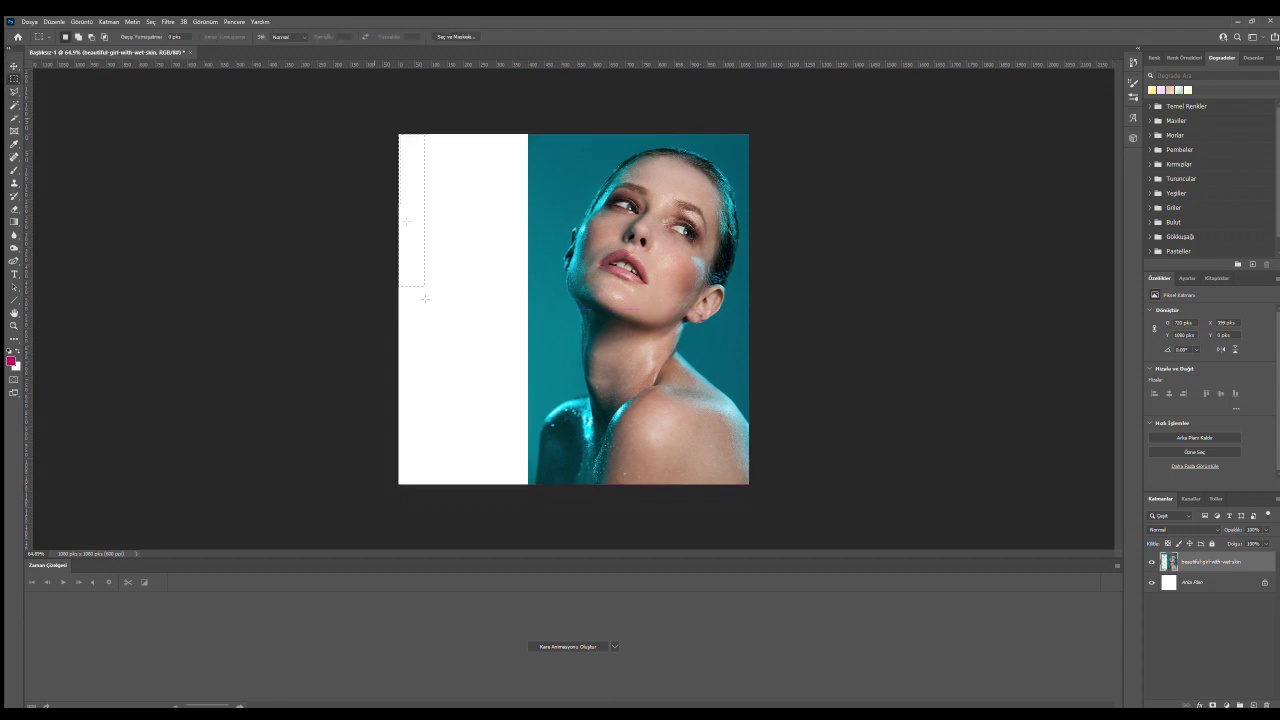
left_click_drag(425, 298, 533, 493)
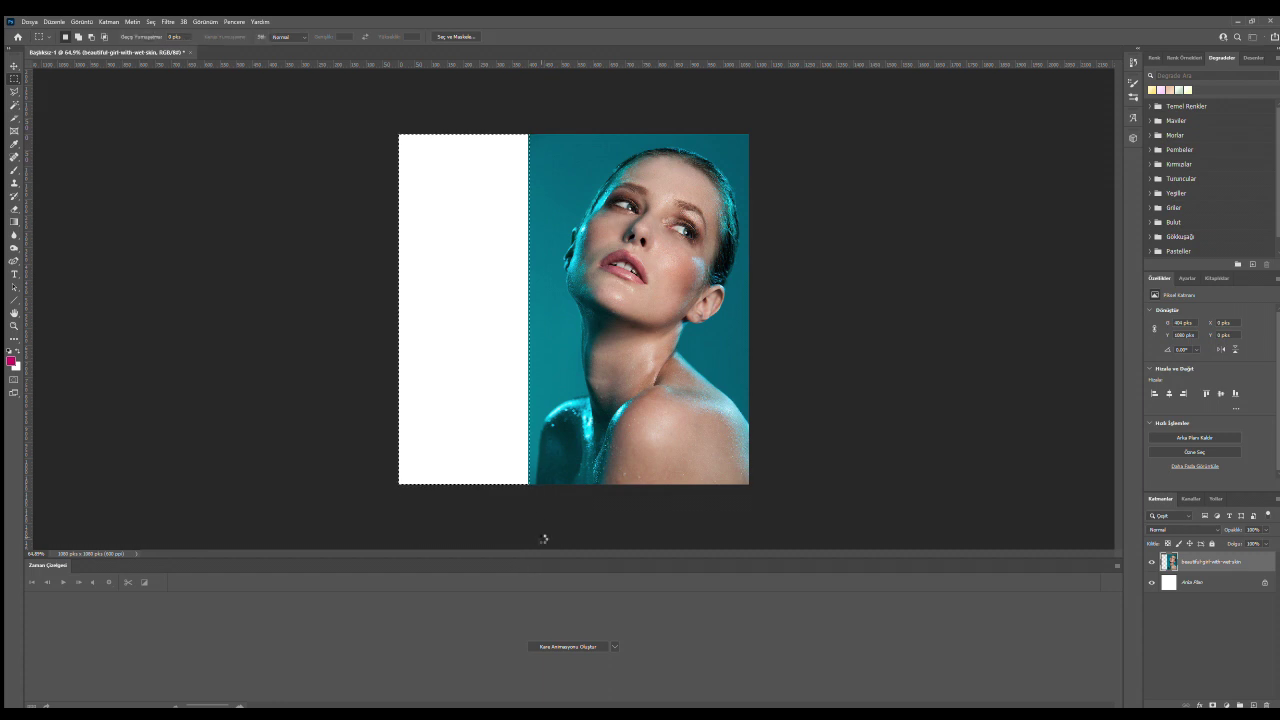
key("ctrl+plus")
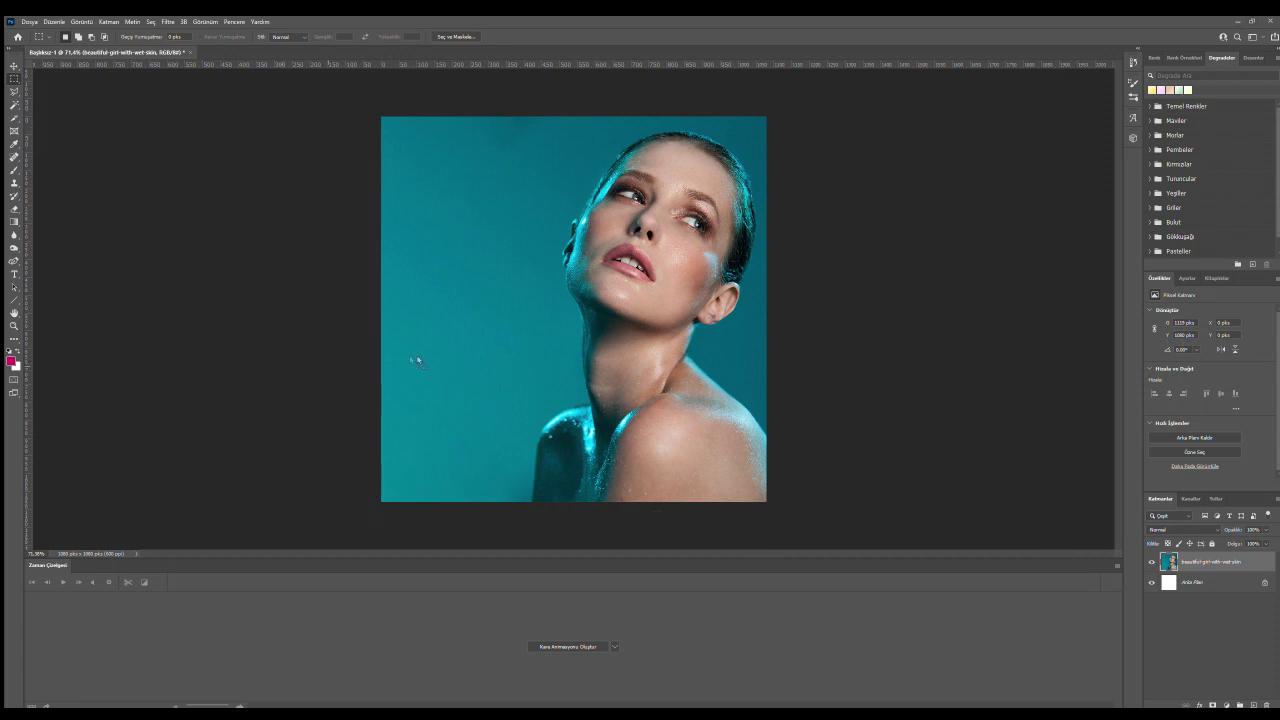
left_click_drag(418, 360, 418, 360)
scroll(543, 360, "up", 3)
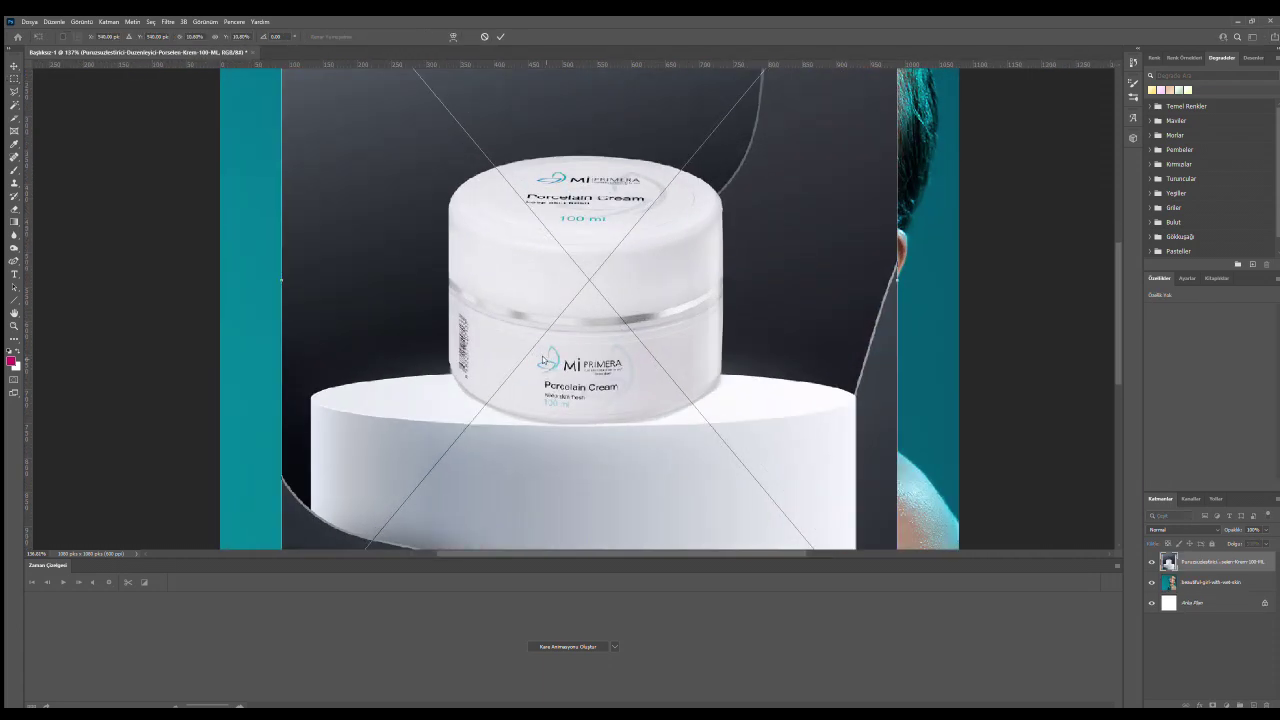
Commit the cream jar's placement and draw rectangular selections around the jar.
scroll(634, 202, "right", 1)
key("Return")
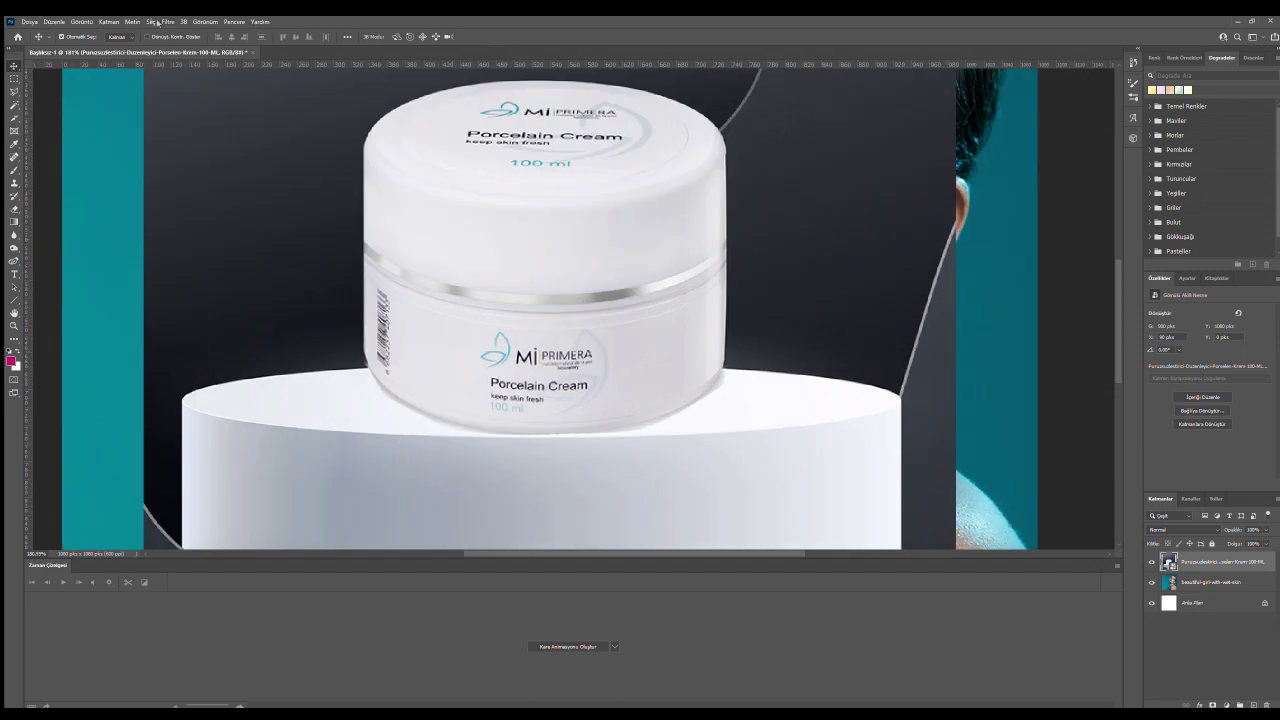
scroll(600, 360, "down", 4)
key("m")
scroll(697, 345, "down", 2)
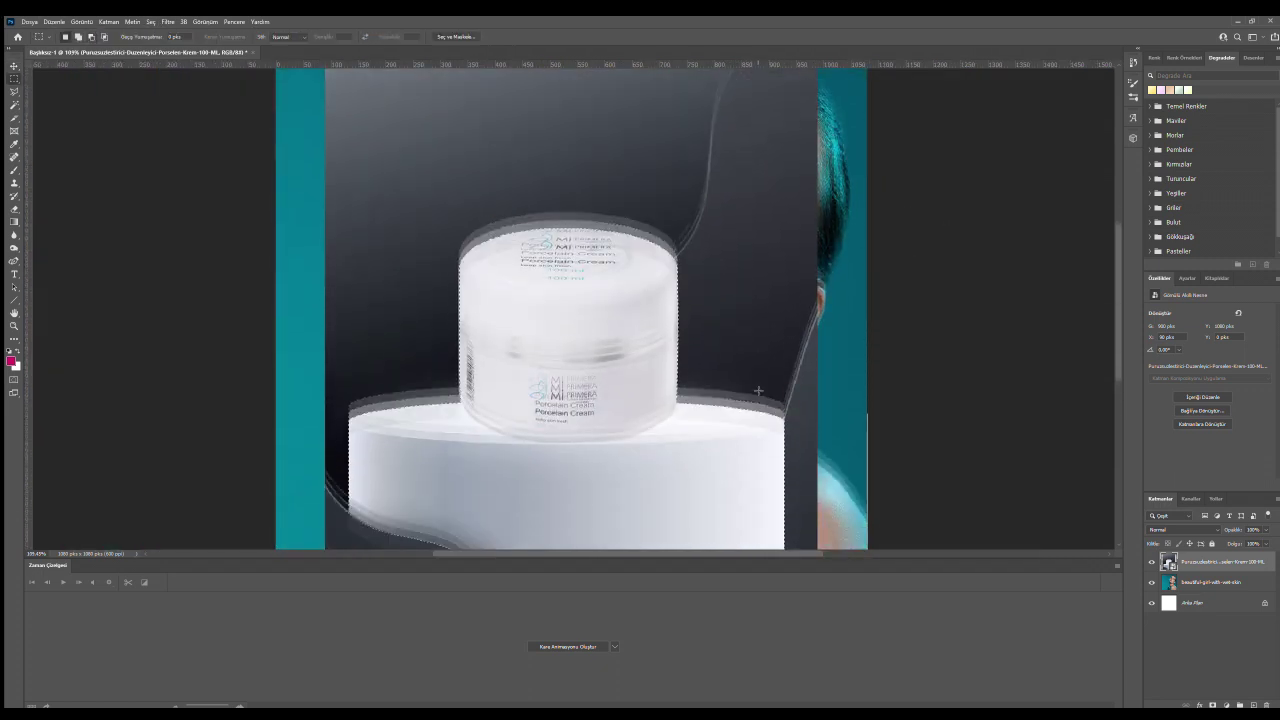
left_click_drag(372, 252, 490, 466)
left_click_drag(492, 244, 647, 400)
Trace the cream jar's outline and bring the selection into Select and Mask.
scroll(640, 330, "up", 5)
scroll(610, 275, "up", 2)
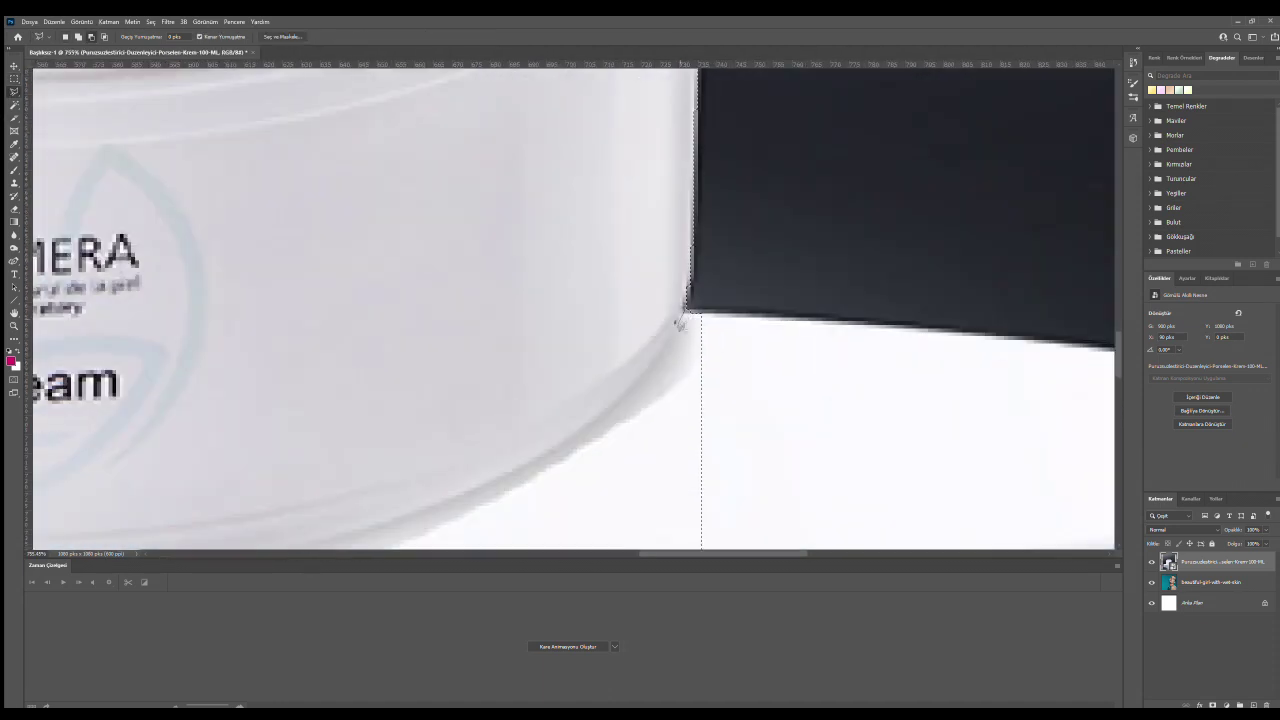
left_click_drag(601, 420, 633, 337)
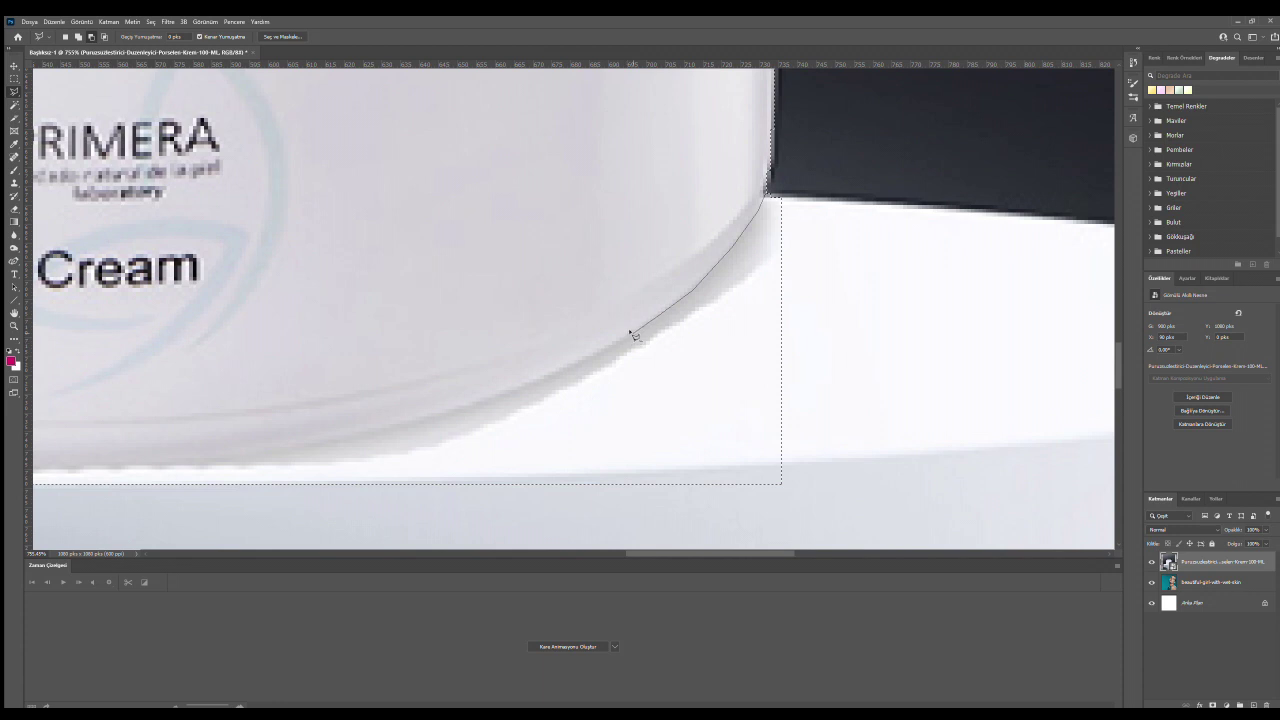
left_click_drag(490, 400, 690, 313)
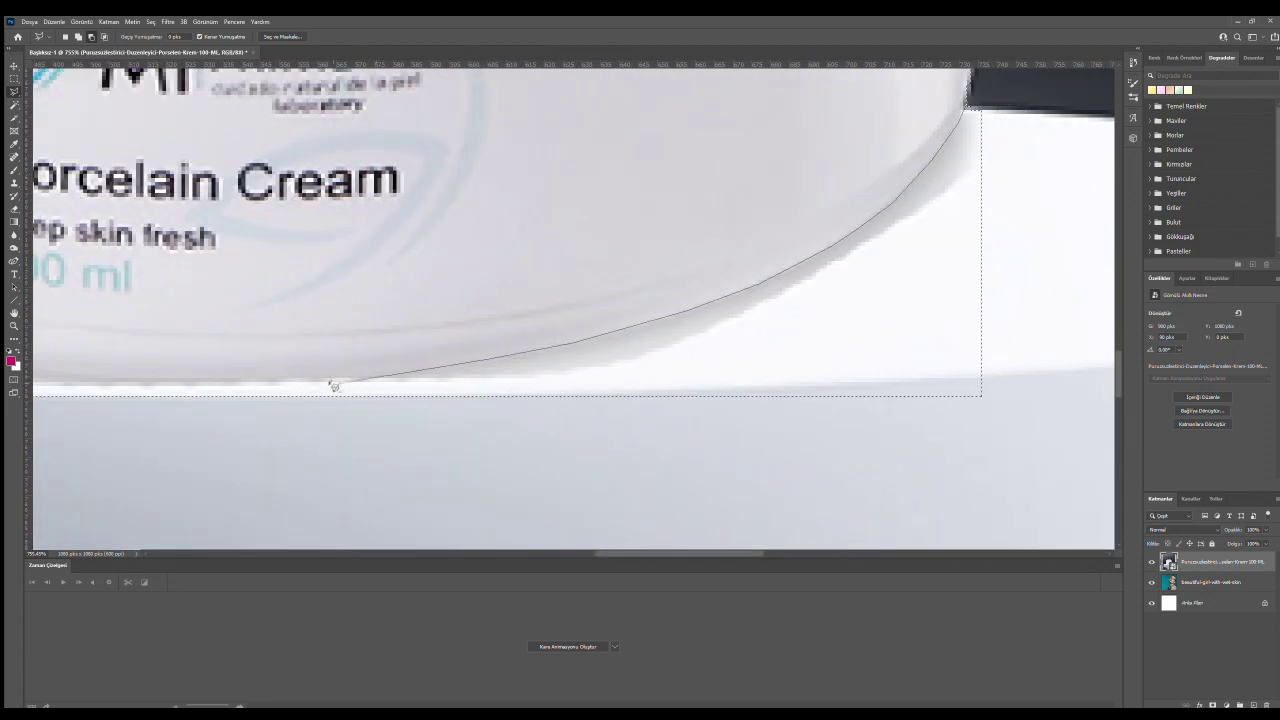
left_click_drag(210, 382, 424, 380)
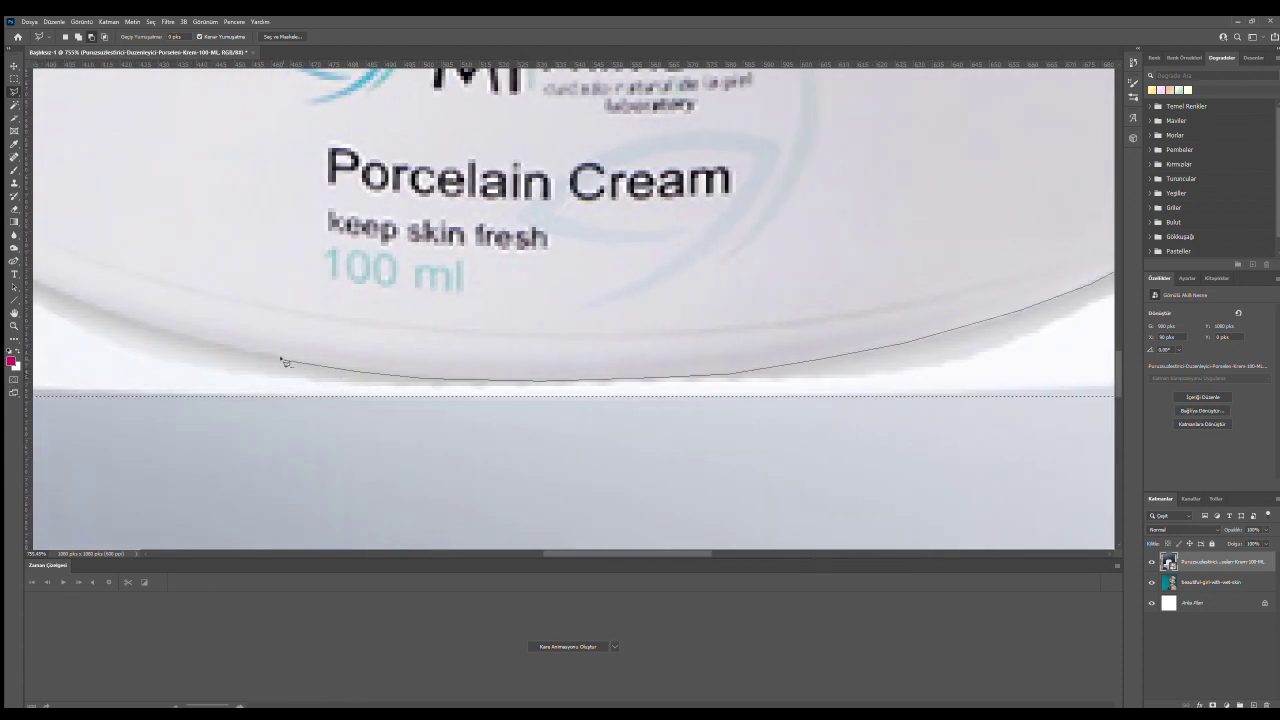
left_click_drag(281, 358, 216, 313)
left_click_drag(140, 270, 340, 325)
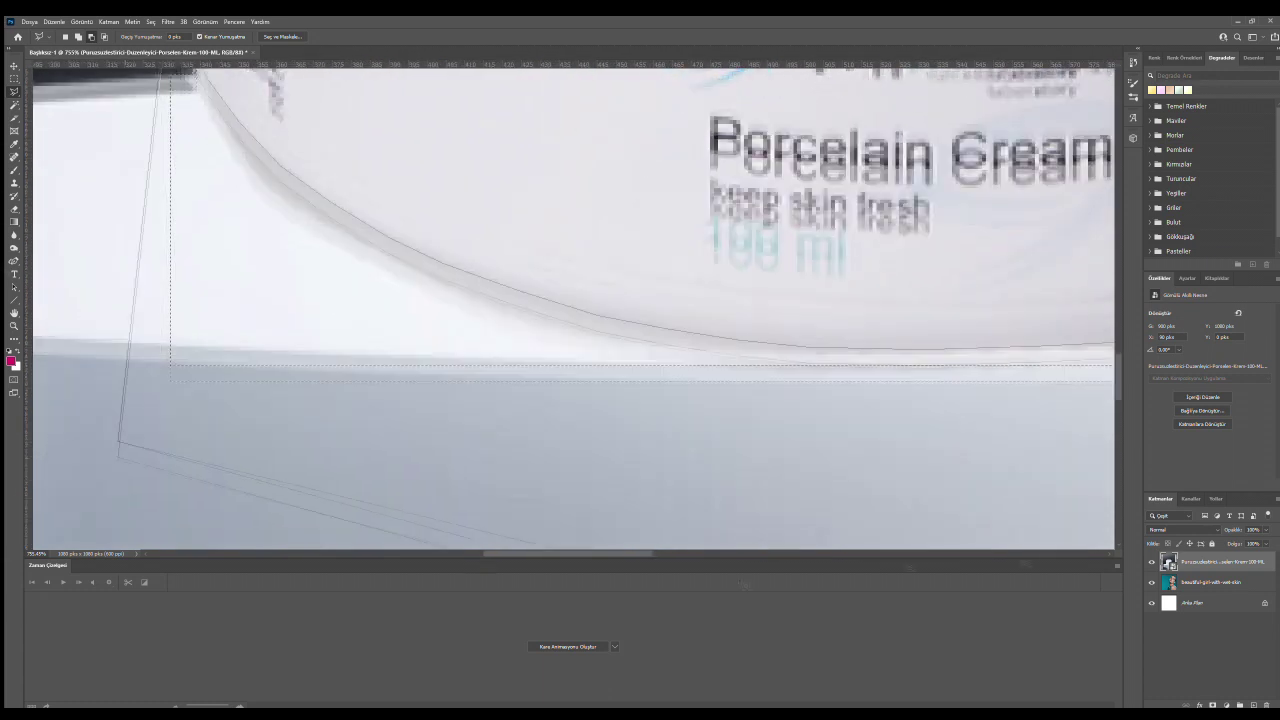
left_click_drag(85, 130, 440, 284)
scroll(440, 284, "down", 6)
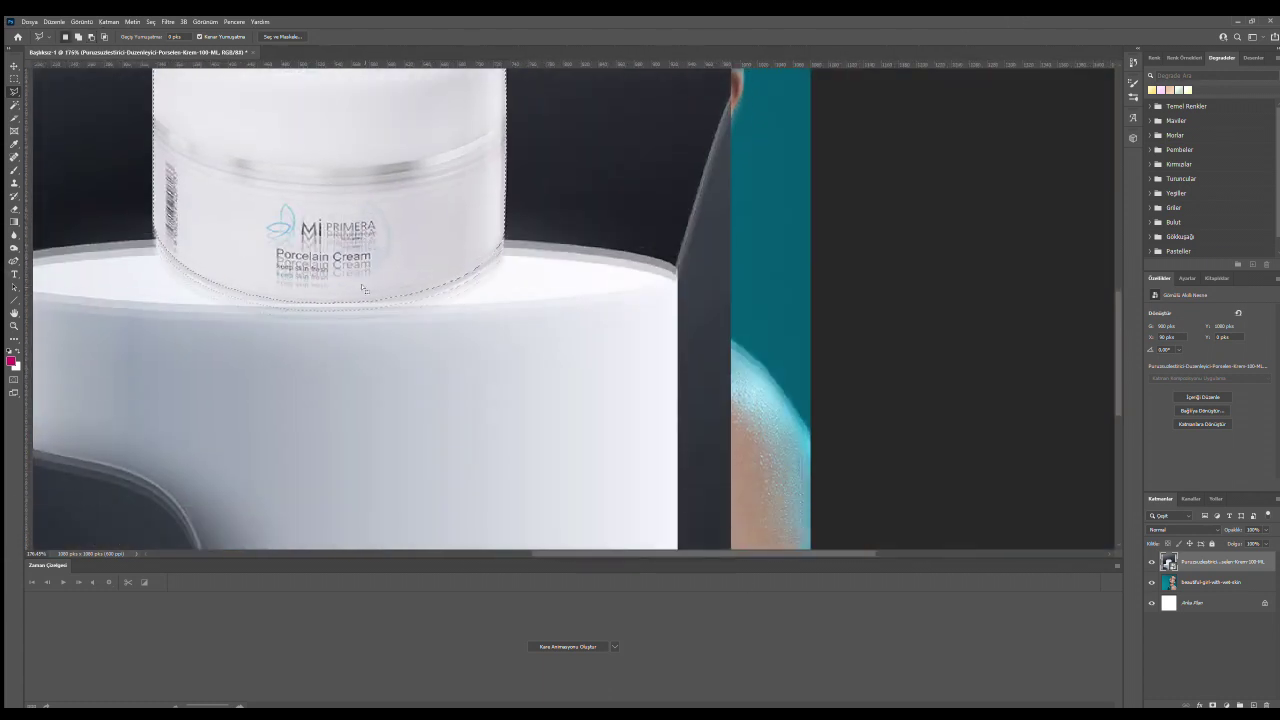
scroll(440, 284, "down", 3)
left_click(303, 37)
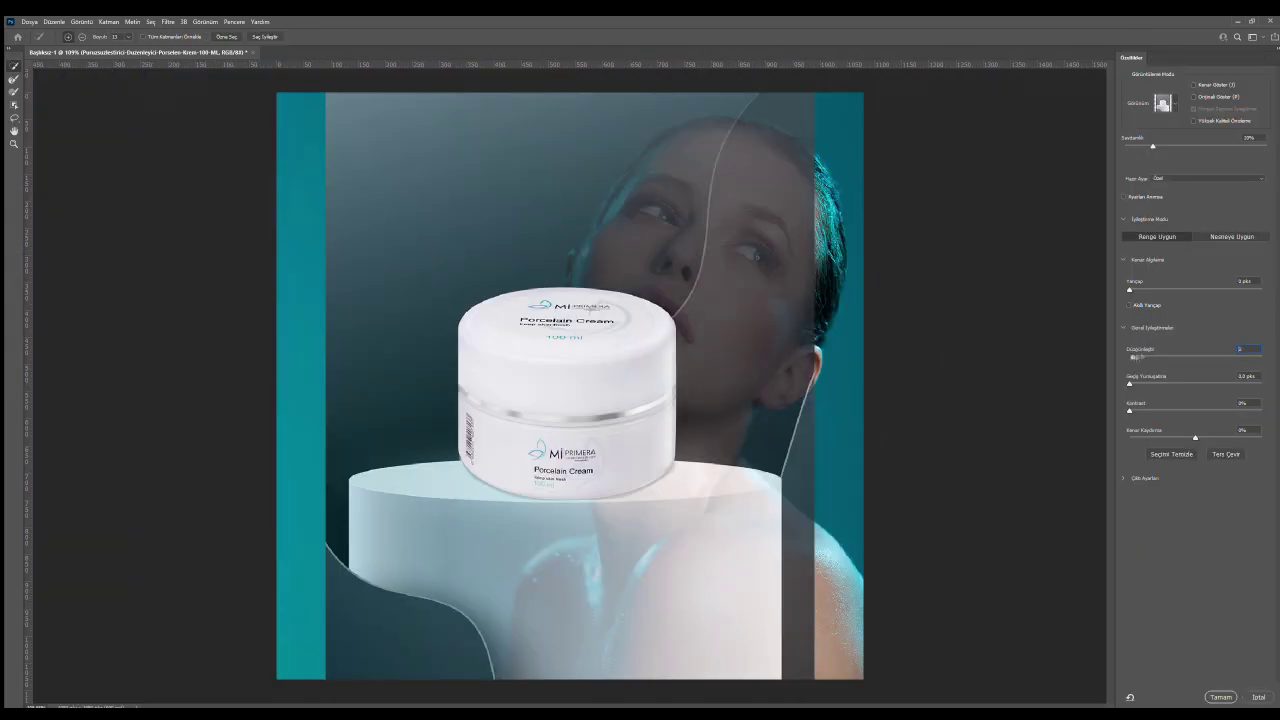
Confirm the refined jar mask and rotate the cream jar.
left_click(1216, 698)
key("ctrl+0")
key("ctrl+t")
mouse_move(630, 196)
left_mouse_down()
mouse_move(597, 176)
mouse_move(603, 316)
left_mouse_up()
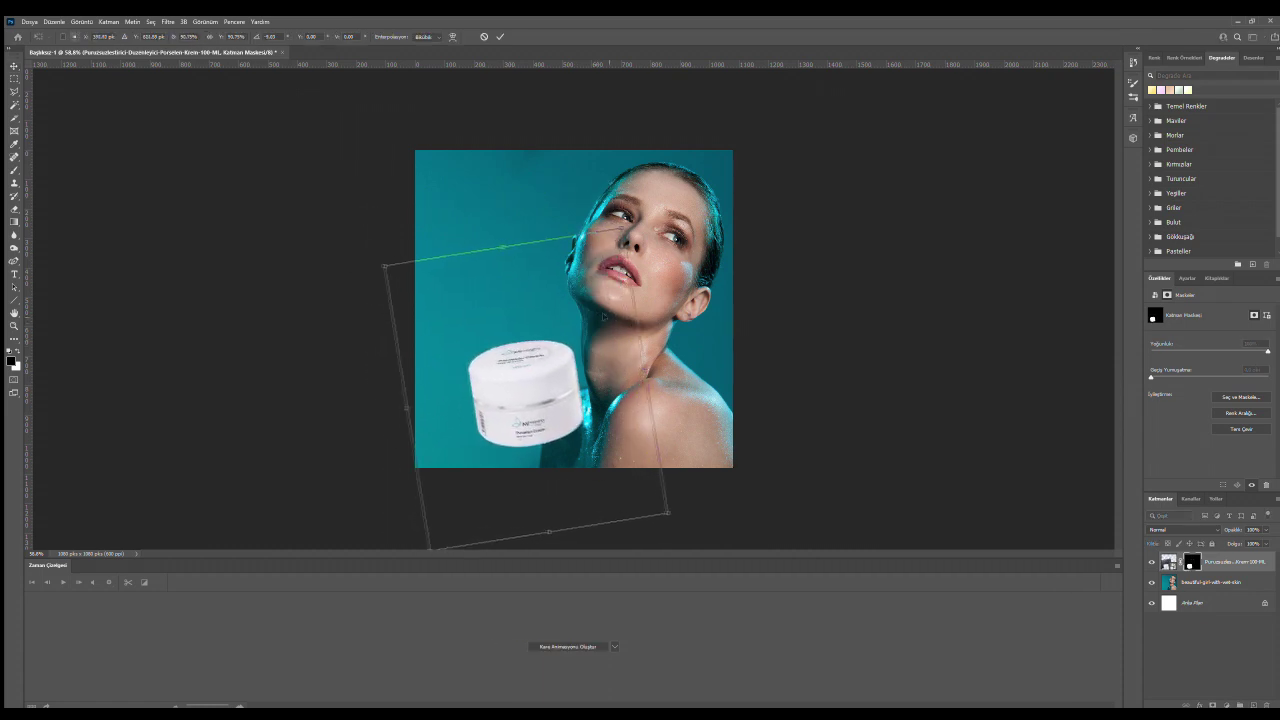
key("Return")
Scale the portrait to about 87% and reposition it on the right.
left_click_drag(603, 316, 623, 316)
key("ctrl+t")
left_click_drag(437, 180, 458, 190)
left_click_drag(715, 232, 708, 232)
key("Return")
Fill the left and top white strips with teal and deselect.
key("m")
mouse_move(415, 468)
left_mouse_down()
mouse_move(488, 140)
mouse_move(415, 468)
left_mouse_up()
key("shift+F5")
key("Return")
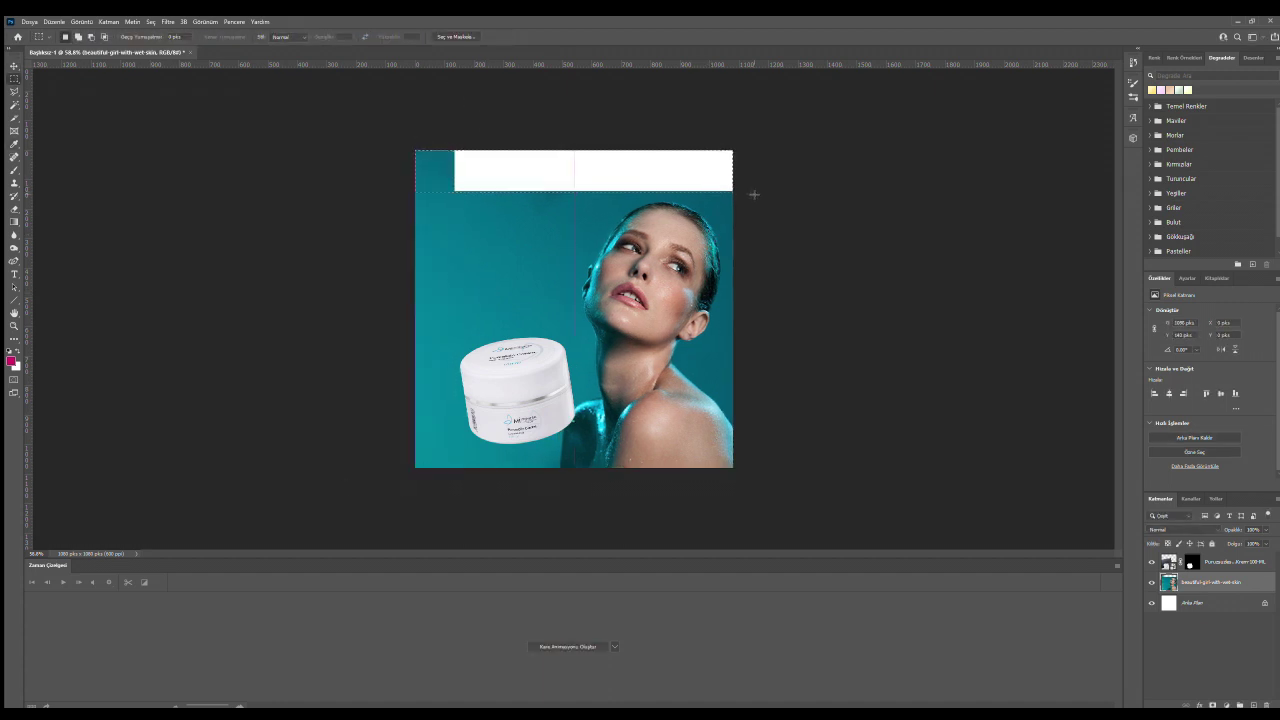
key("shift+F5")
key("Return")
key("ctrl+d")
Shift the portrait right and fill the remaining thin left strip with sampled teal.
key("v")
left_click_drag(622, 287, 633, 287)
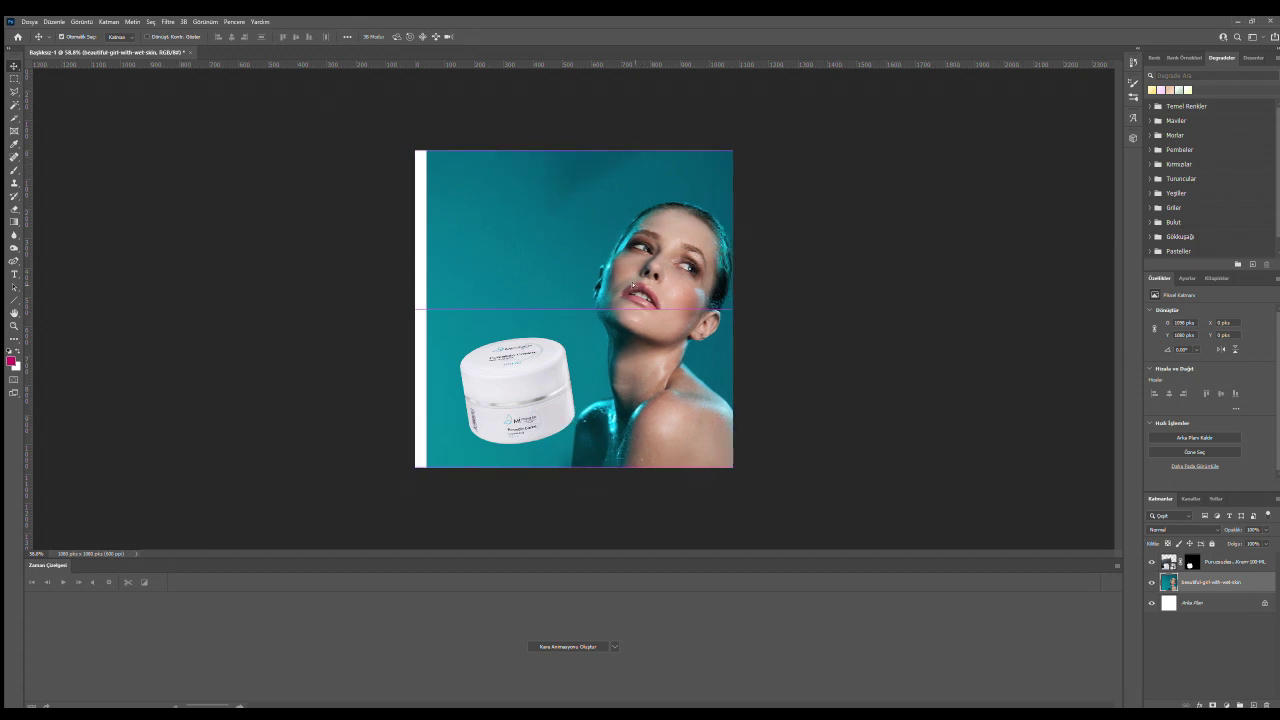
key("m")
left_click_drag(430, 145, 405, 475)
key("i")
key("m")
key("shift+F5")
key("Return")
left_click_drag(620, 214, 620, 218)
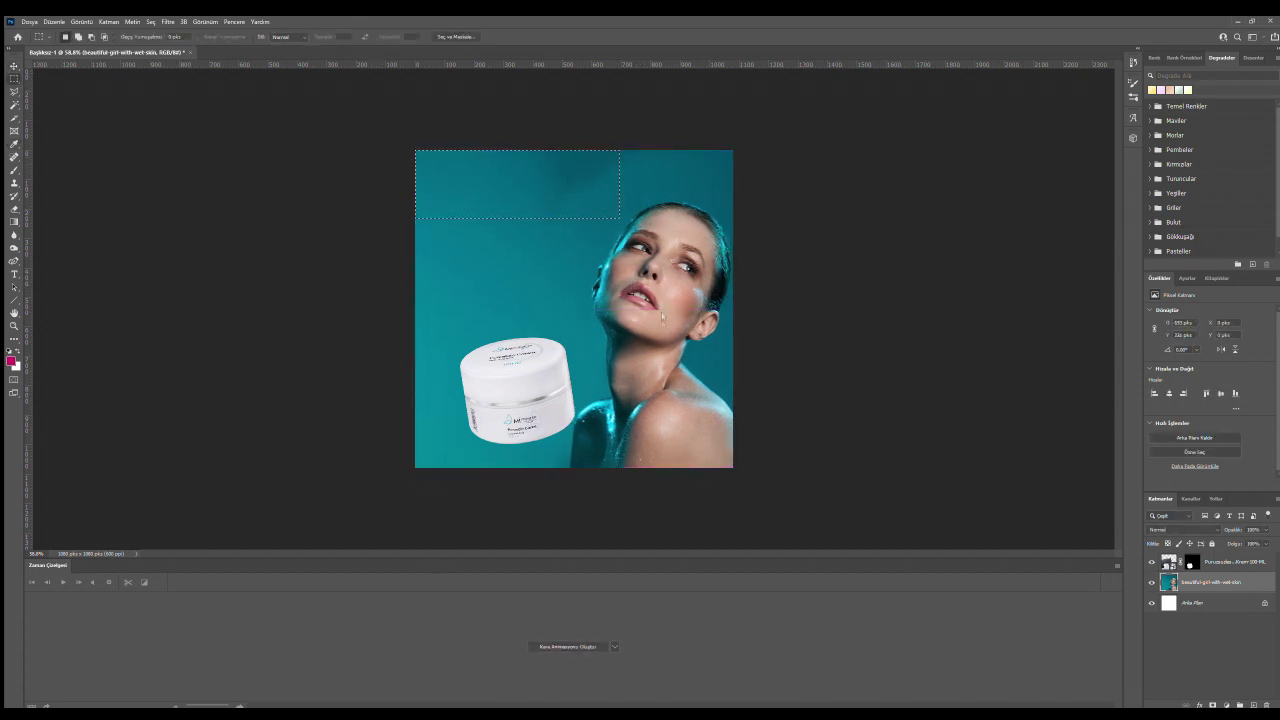
key("ctrl+d")
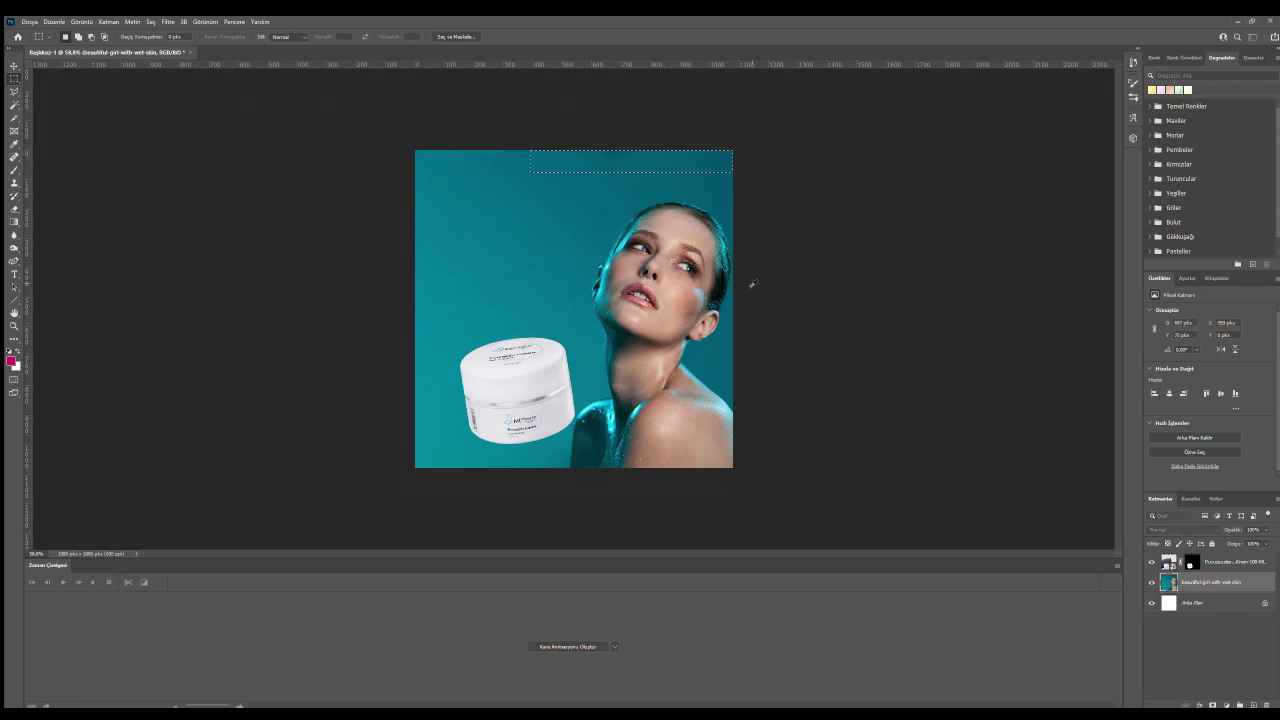
Rotate the cream jar upright and lower it, undoing the accidental photo move.
left_click(515, 390)
key("ctrl+t")
left_click_drag(600, 480, 520, 530)
key("Return")
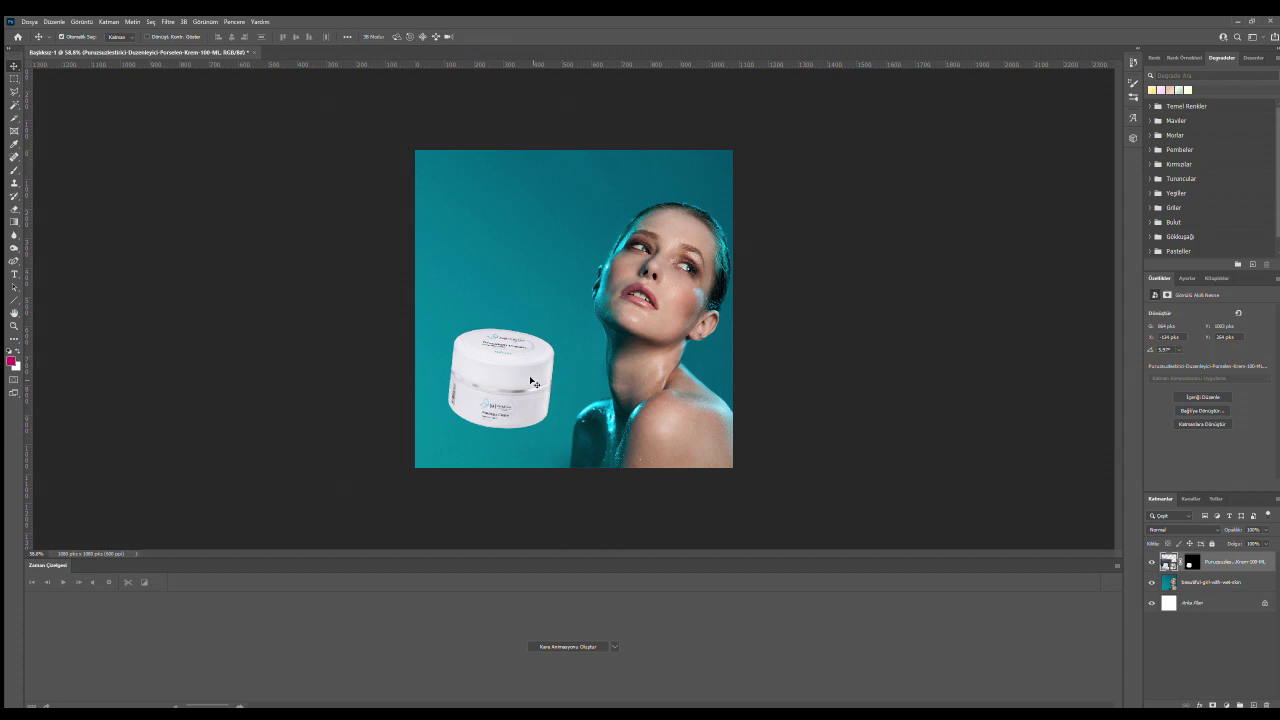
left_click_drag(533, 383, 533, 399)
left_click_drag(645, 425, 650, 403)
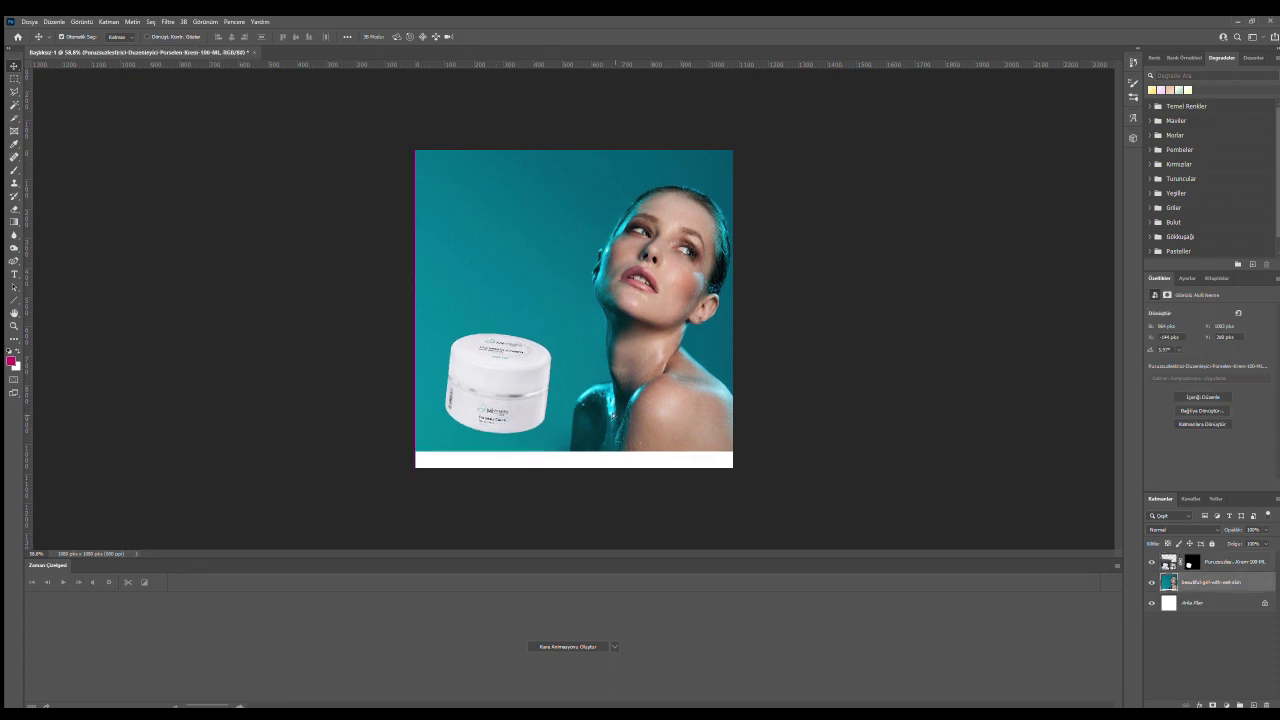
key("ctrl+z")
key("ctrl+z")
left_click(563, 403)
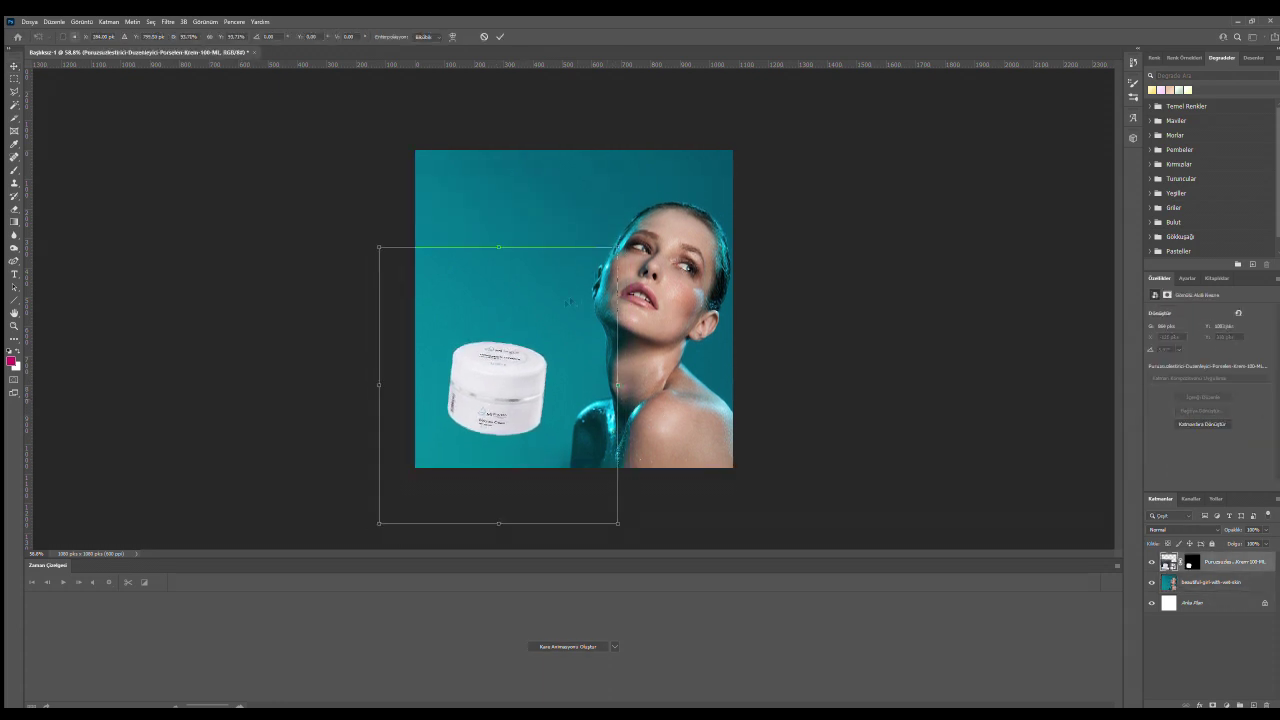
scroll(563, 403, "up", 3)
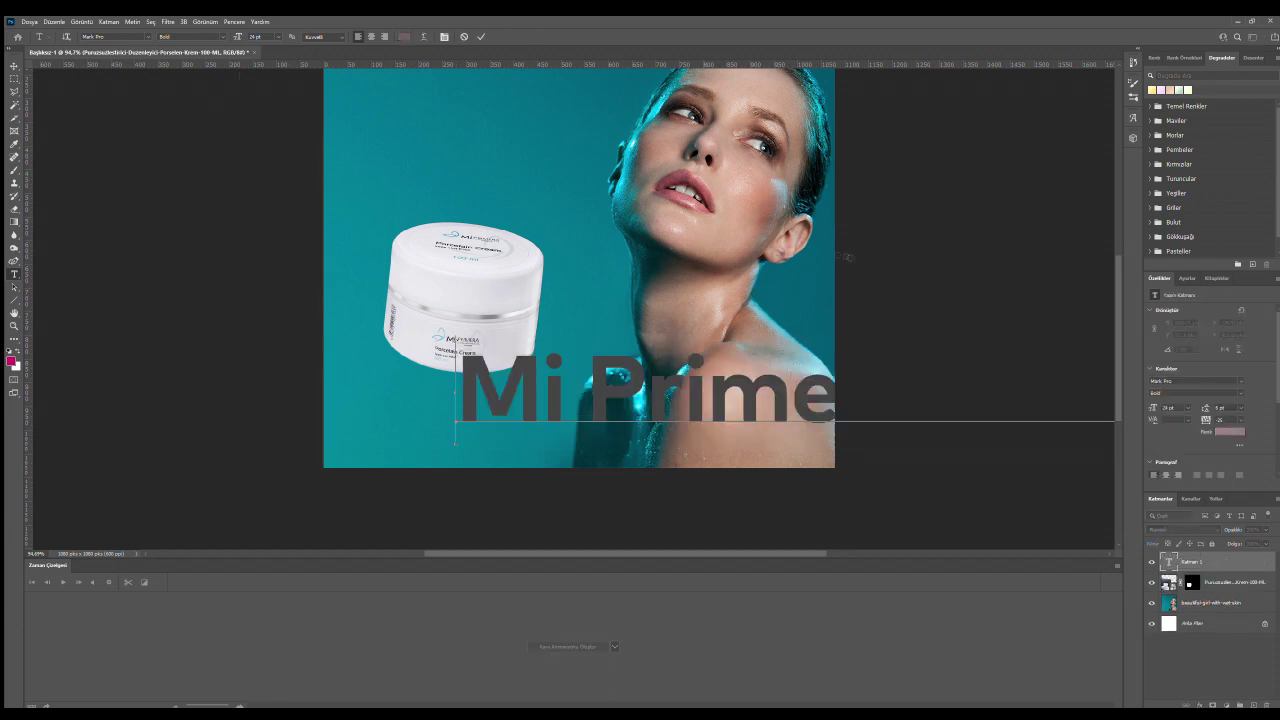
Commit the headline text and scale it down into the lower image.
key("ctrl+Return")
key("ctrl+t")
mouse_move(650, 341)
left_mouse_down()
mouse_move(717, 388)
mouse_move(563, 389)
left_mouse_up()
key("Return")
Adjust the headline's line spacing and set Porcelen Cream to 5,5 pt.
double_click(1169, 562)
mouse_move(1153, 407)
left_mouse_down()
mouse_move(1208, 407)
mouse_move(1195, 407)
left_mouse_up()
left_click_drag(373, 422, 640, 422)
type("4")
key("Return")
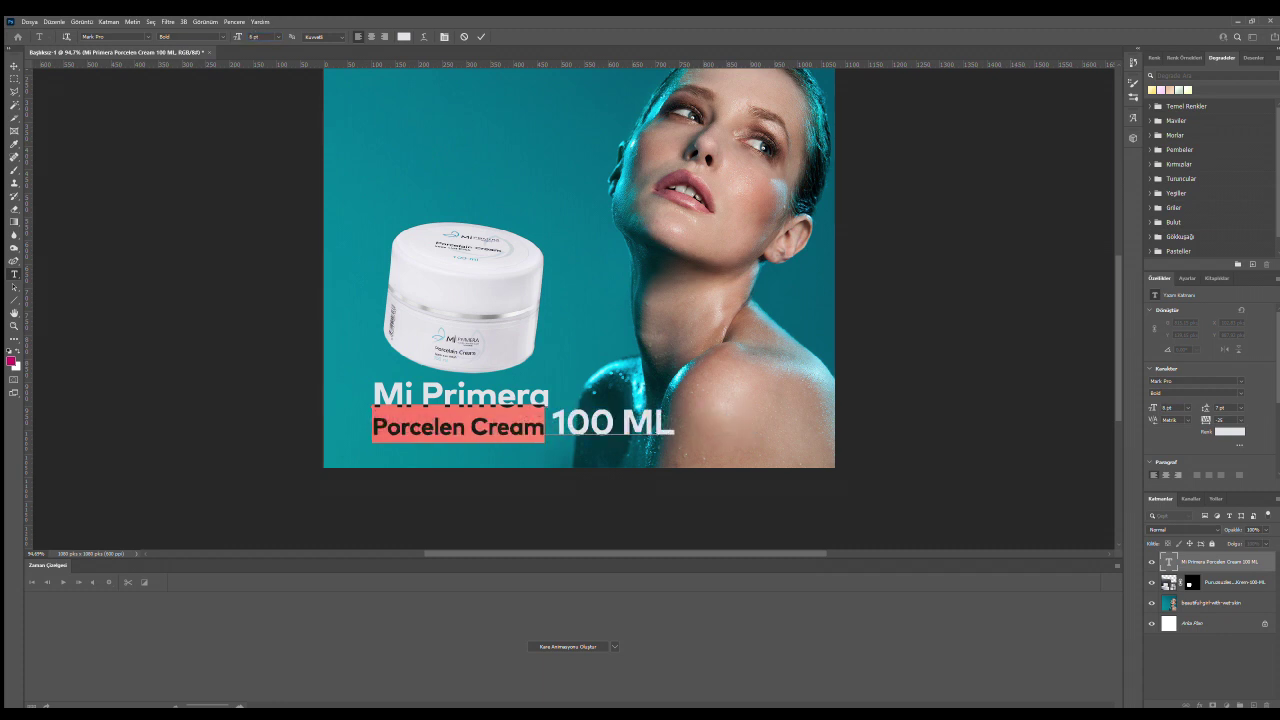
key("Return")
type("5,5")
key("Return")
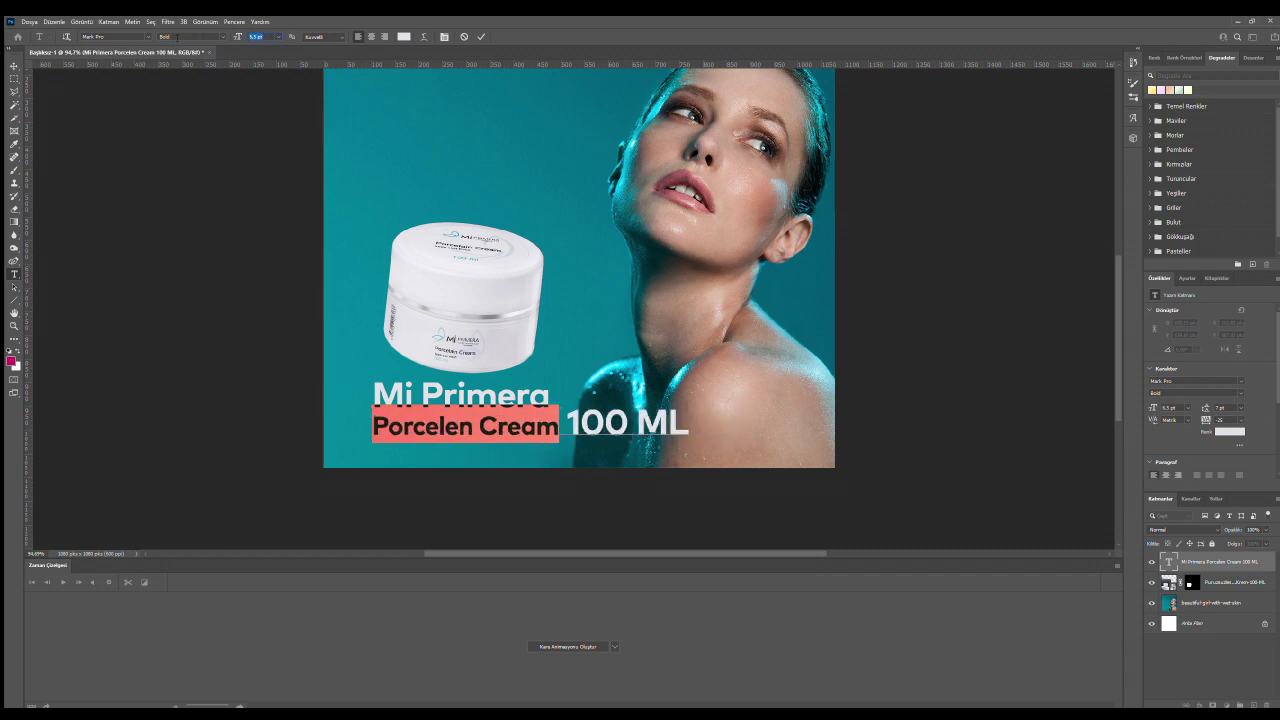
Delete the 100 ML line and move the headline block to the lower left.
left_click(565, 424)
key("Return")
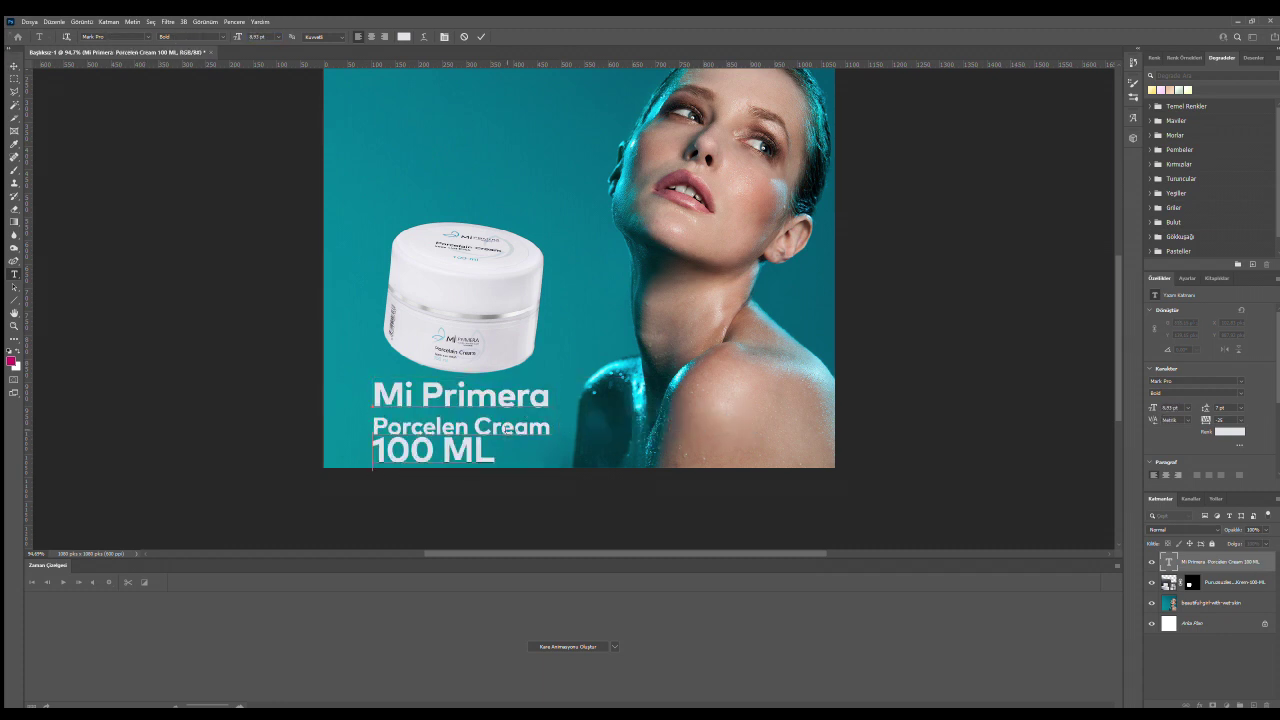
key("BackSpace")
key("ctrl+a")
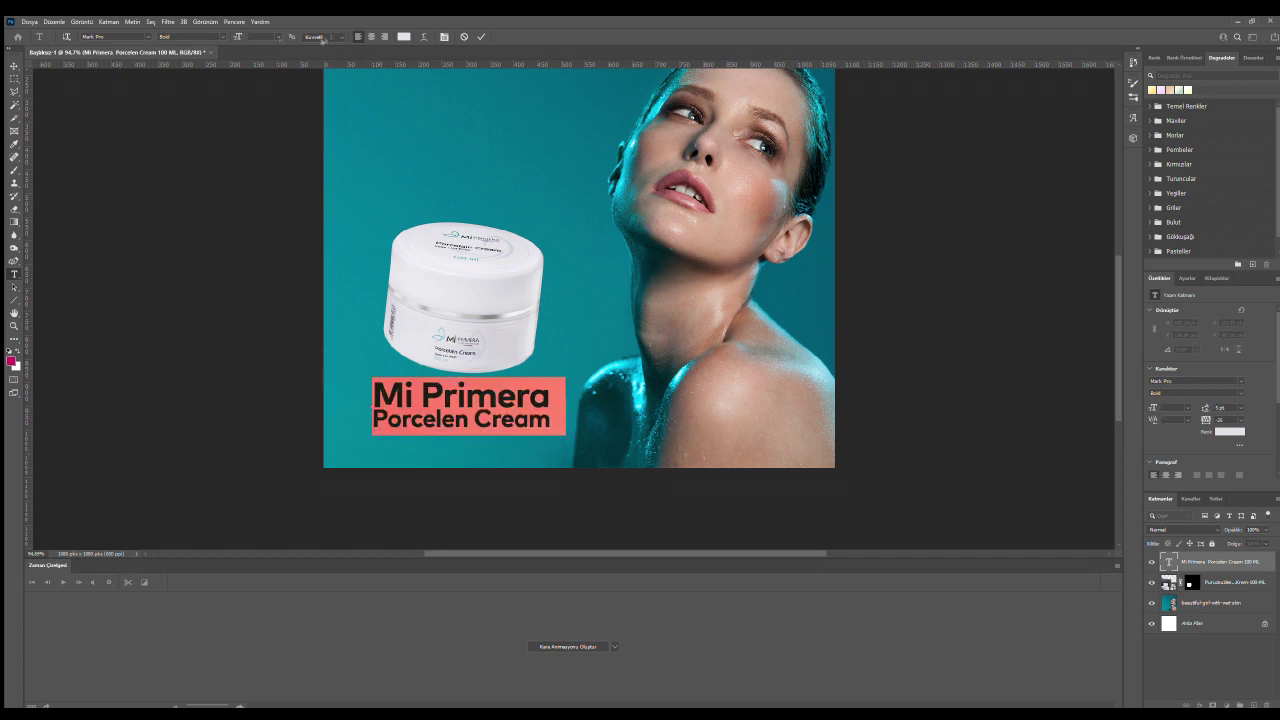
key("ctrl+Return")
key("v")
left_click_drag(437, 405, 508, 421)
scroll(508, 421, "down", 2)
scroll(420, 421, "up", 5)
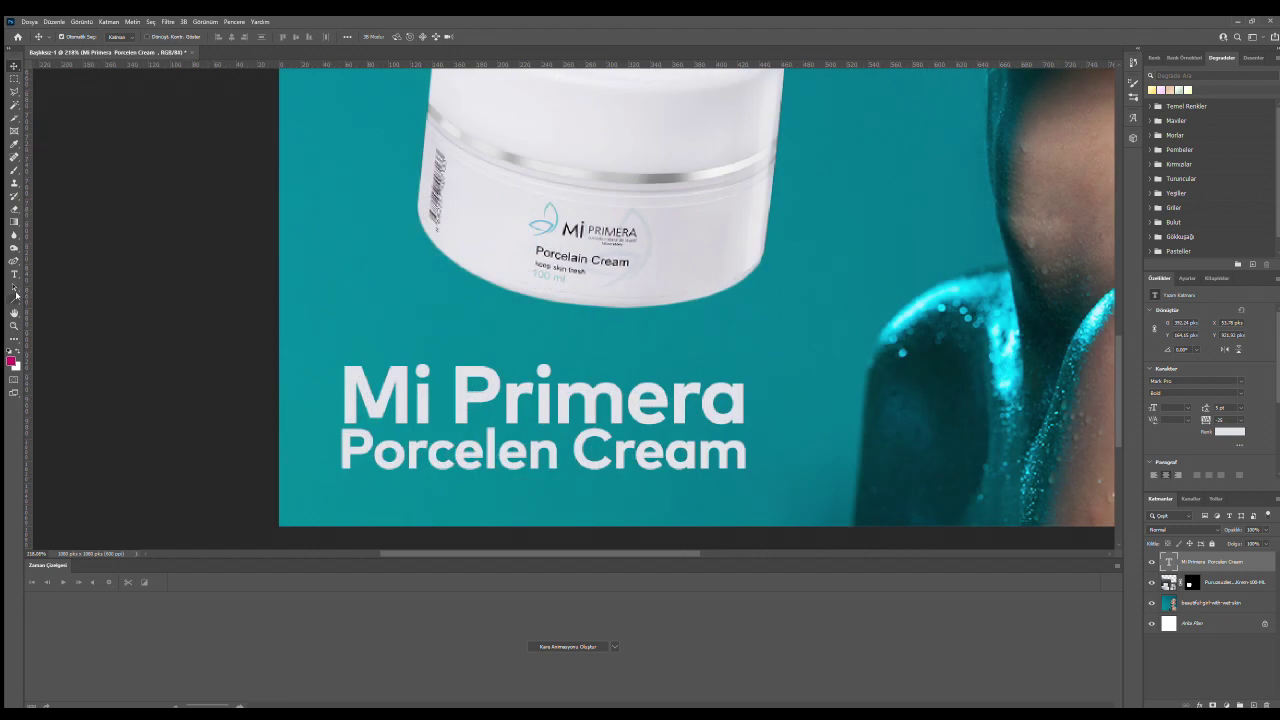
Draw a rectangle around the headline with a 3 px outline and rounded corners.
left_click(16, 299)
left_click_drag(307, 381, 648, 509)
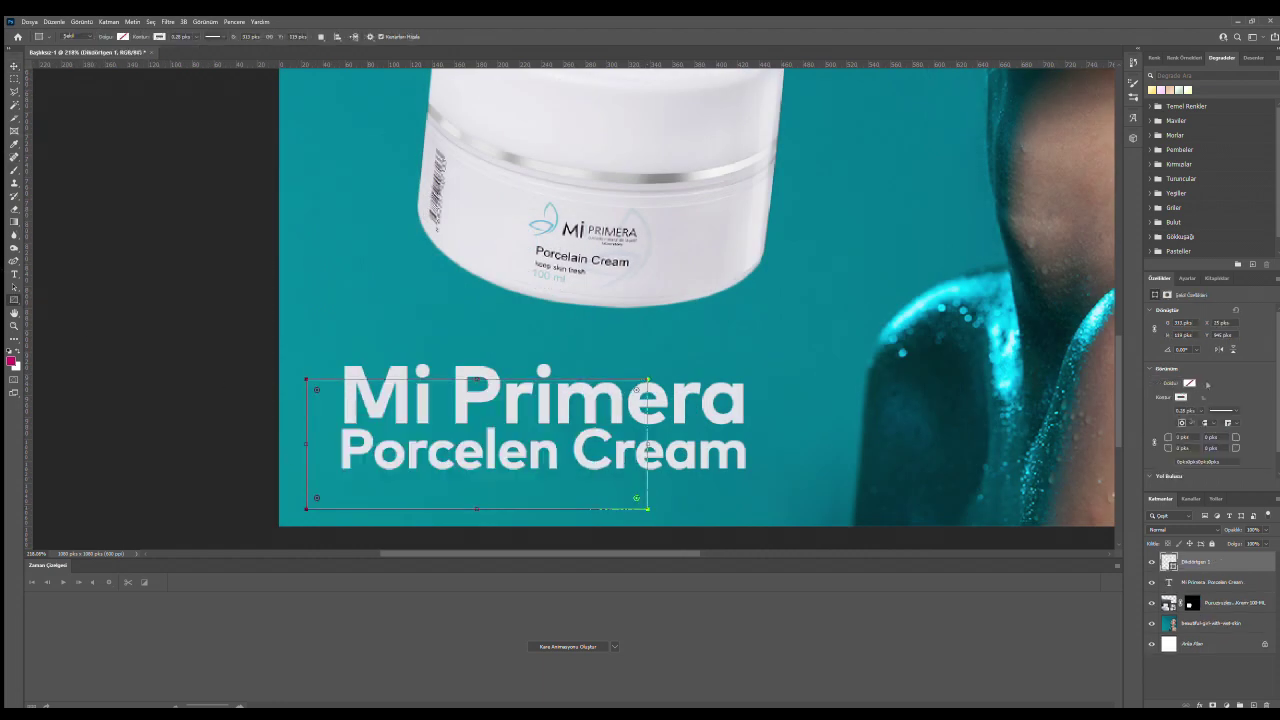
type("3")
key("Return")
left_click(1182, 437)
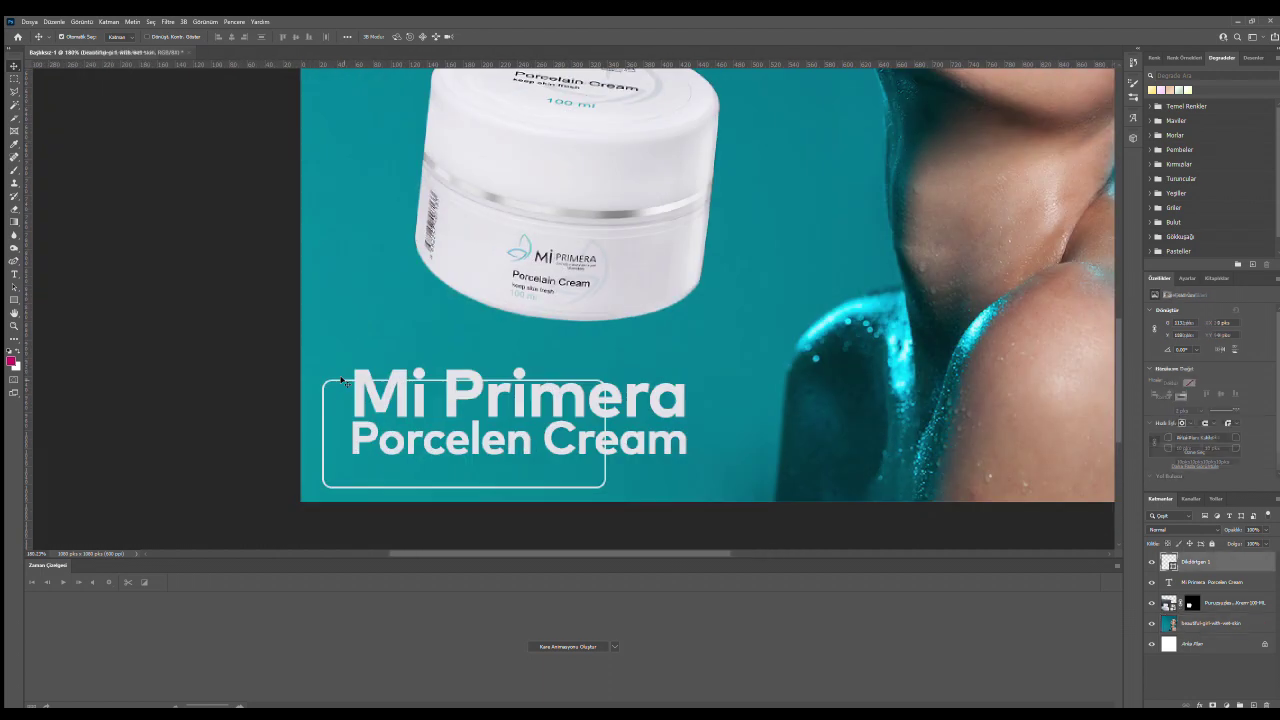
Shorten the outline vertically and brush out part of it on a layer mask.
key("ctrl+t")
left_click_drag(464, 381, 464, 393)
left_click_drag(464, 487, 467, 463)
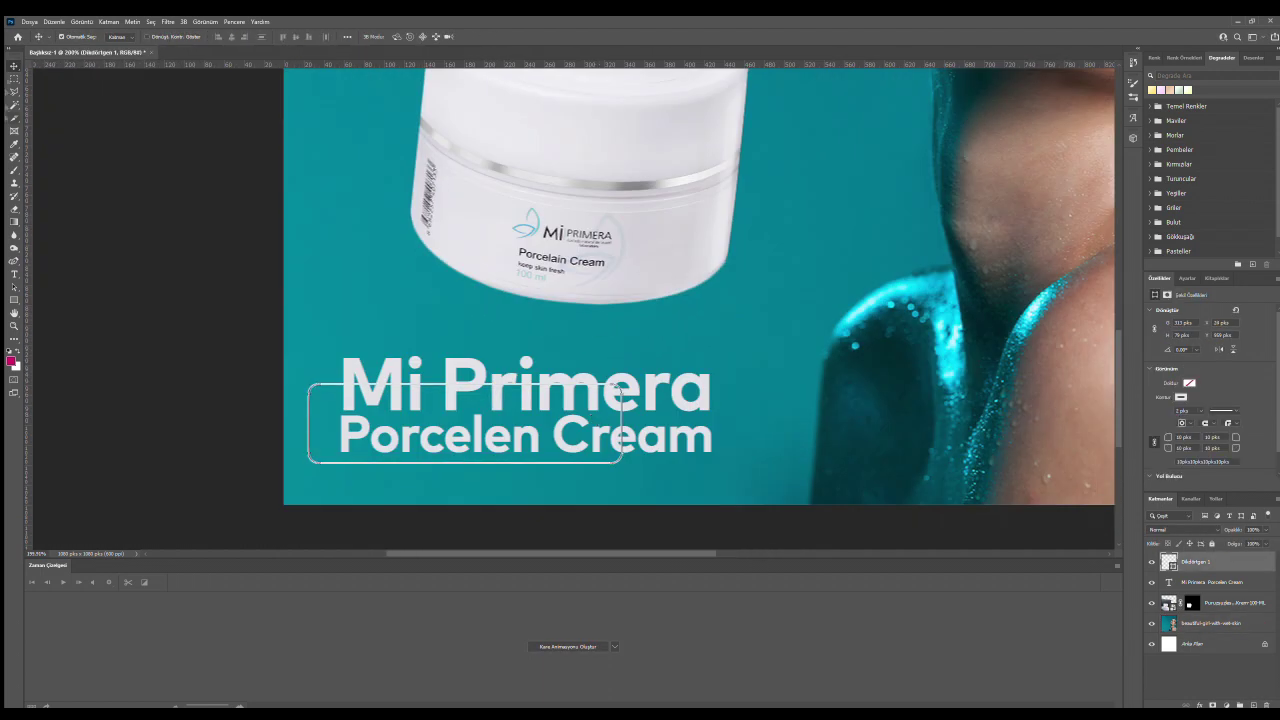
left_click(1213, 704)
key("b")
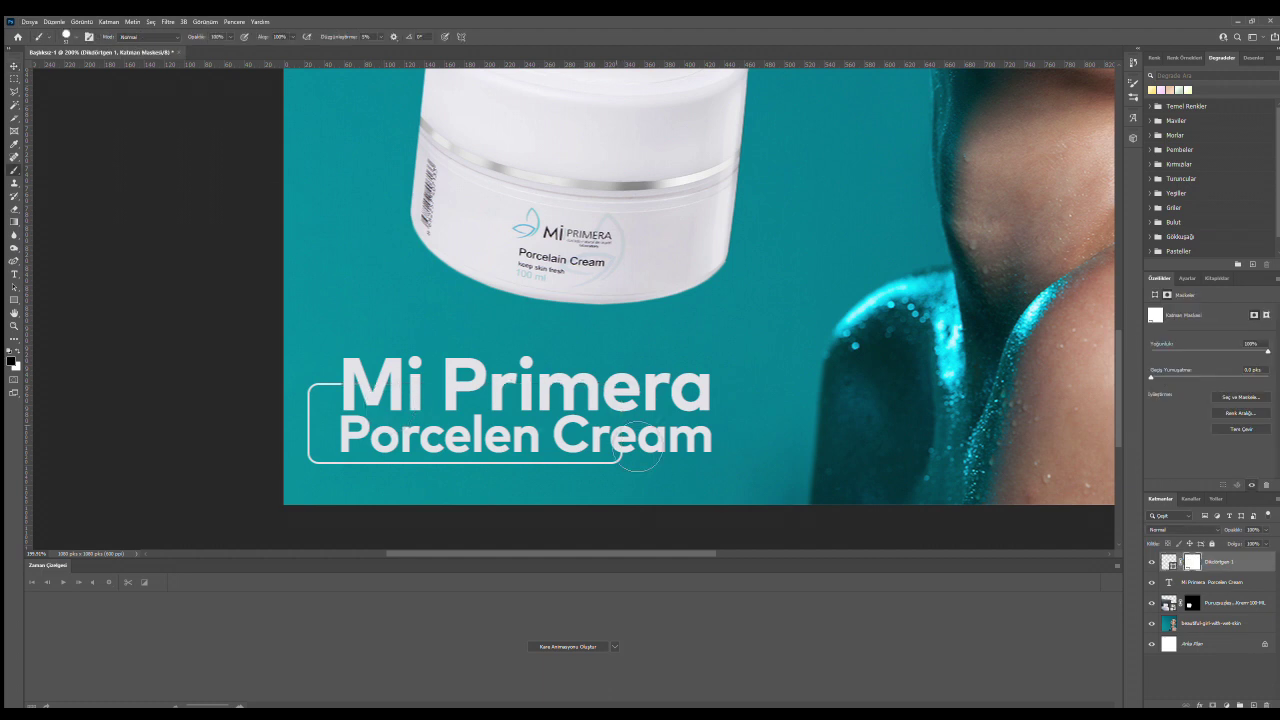
key("v")
key("ctrl+0")
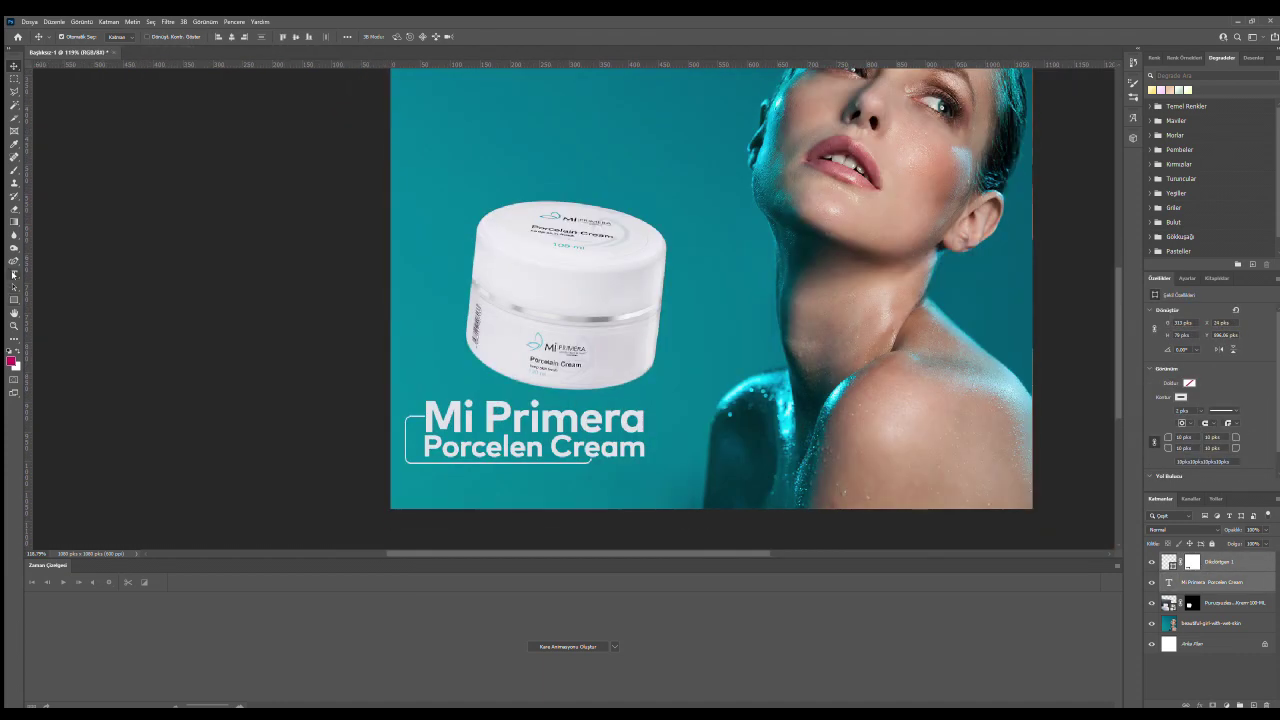
left_click(14, 273)
left_click(488, 491)
Commit the 100 ML text line and enlarge it slightly beneath Porcelen Cream.
key("ctrl+Return")
key("v")
scroll(576, 507, "up", 3)
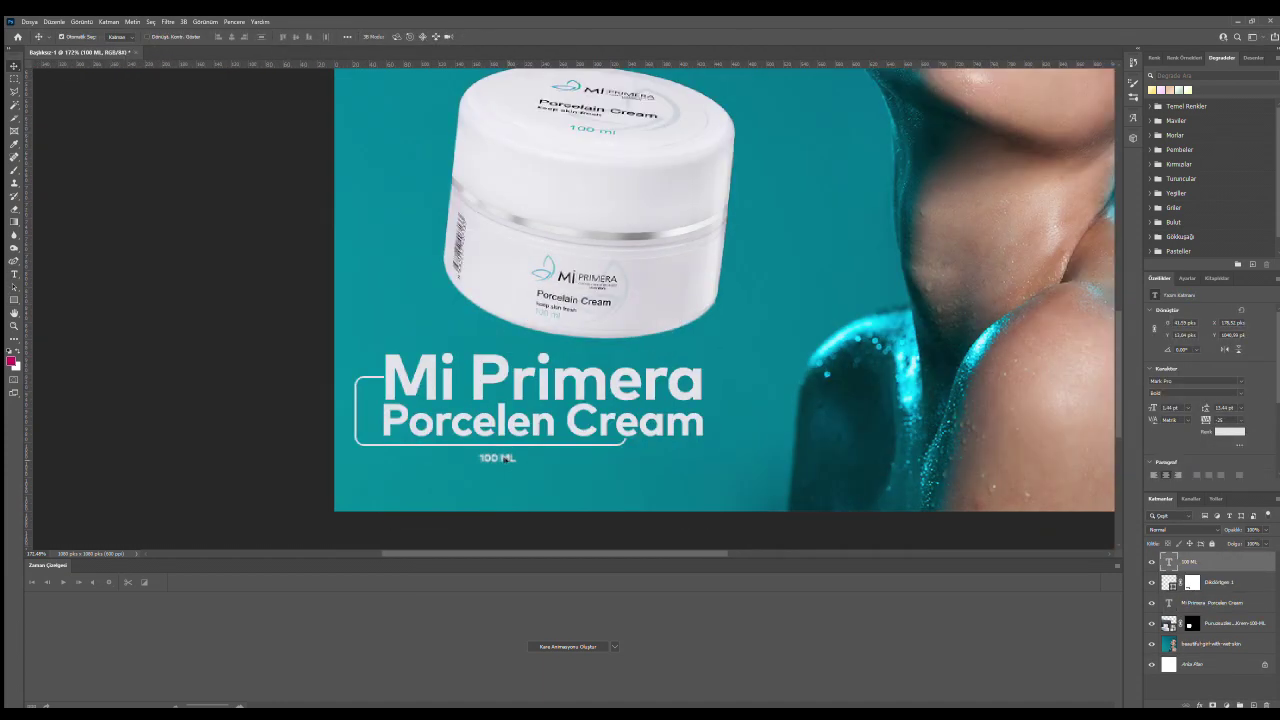
key("ctrl+t")
left_click_drag(594, 470, 605, 485)
key("Return")
double_click(542, 467)
key("ctrl+Return")
key("v")
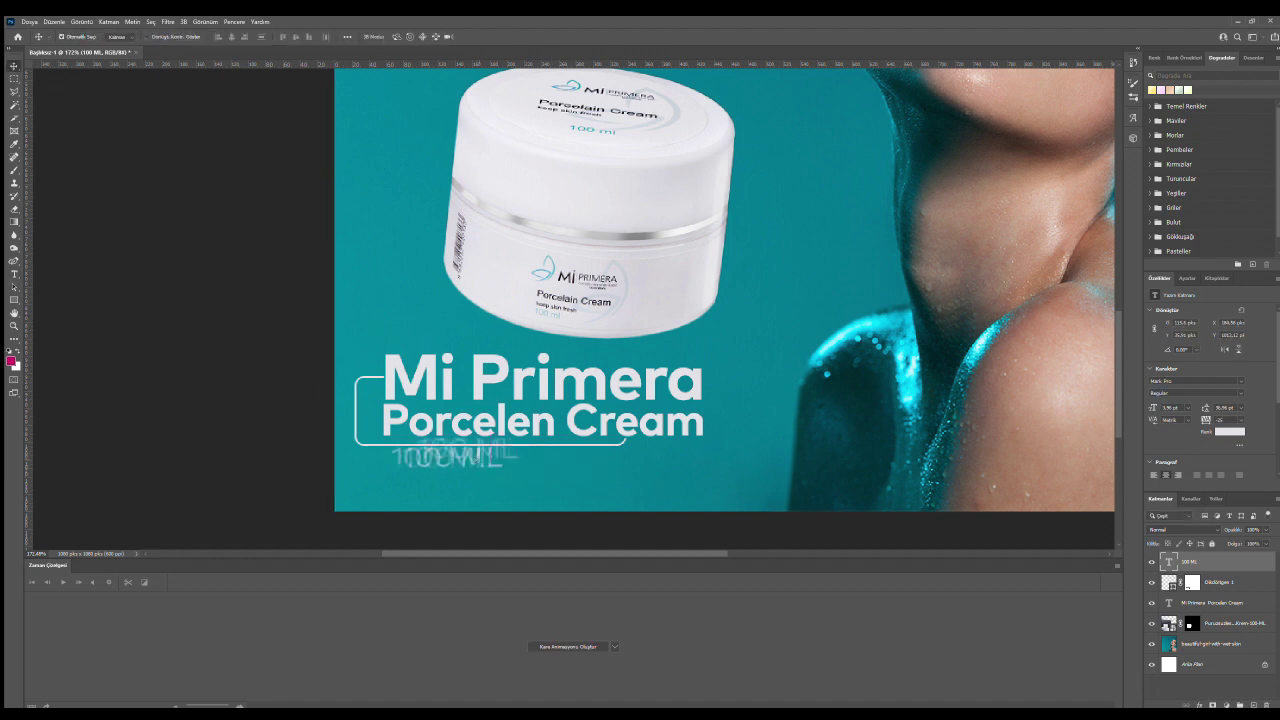
Select the cream jar layer and nudge it slightly left.
scroll(380, 523, "down", 5)
scroll(380, 523, "up", 3)
scroll(380, 523, "down", 2)
left_click(481, 393)
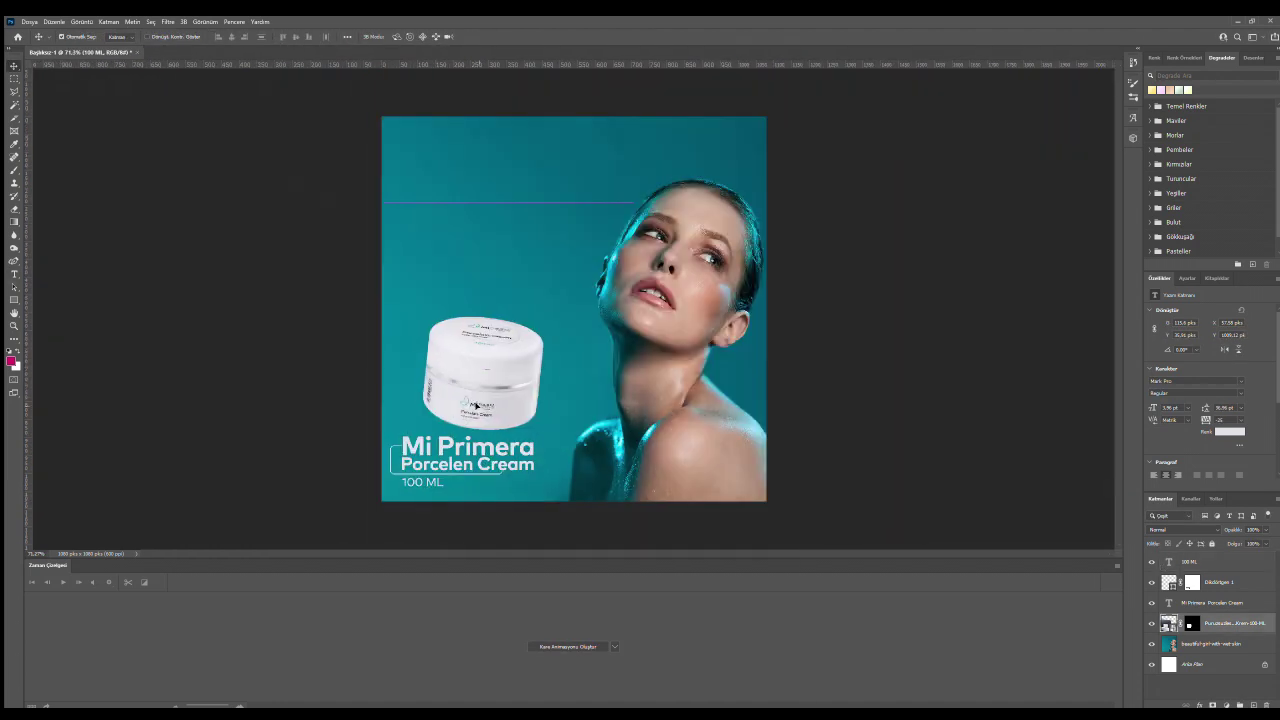
left_click_drag(481, 393, 474, 391)
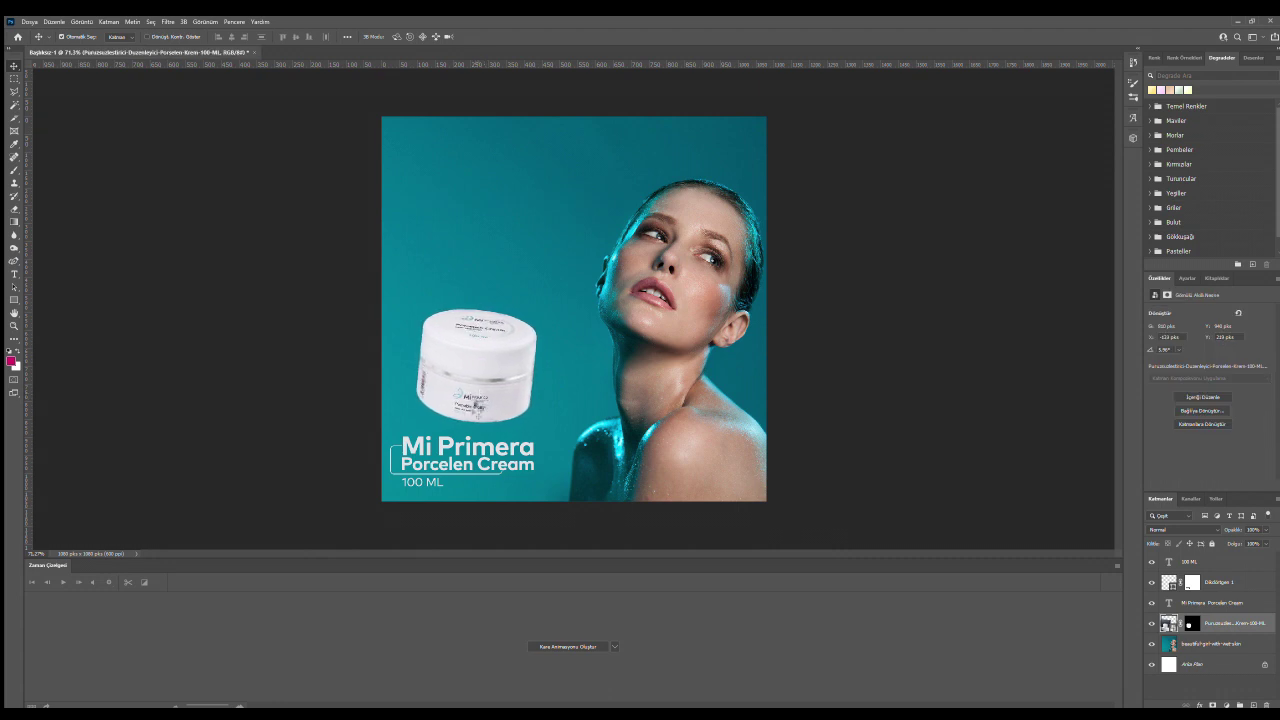
scroll(390, 509, "down", 1)
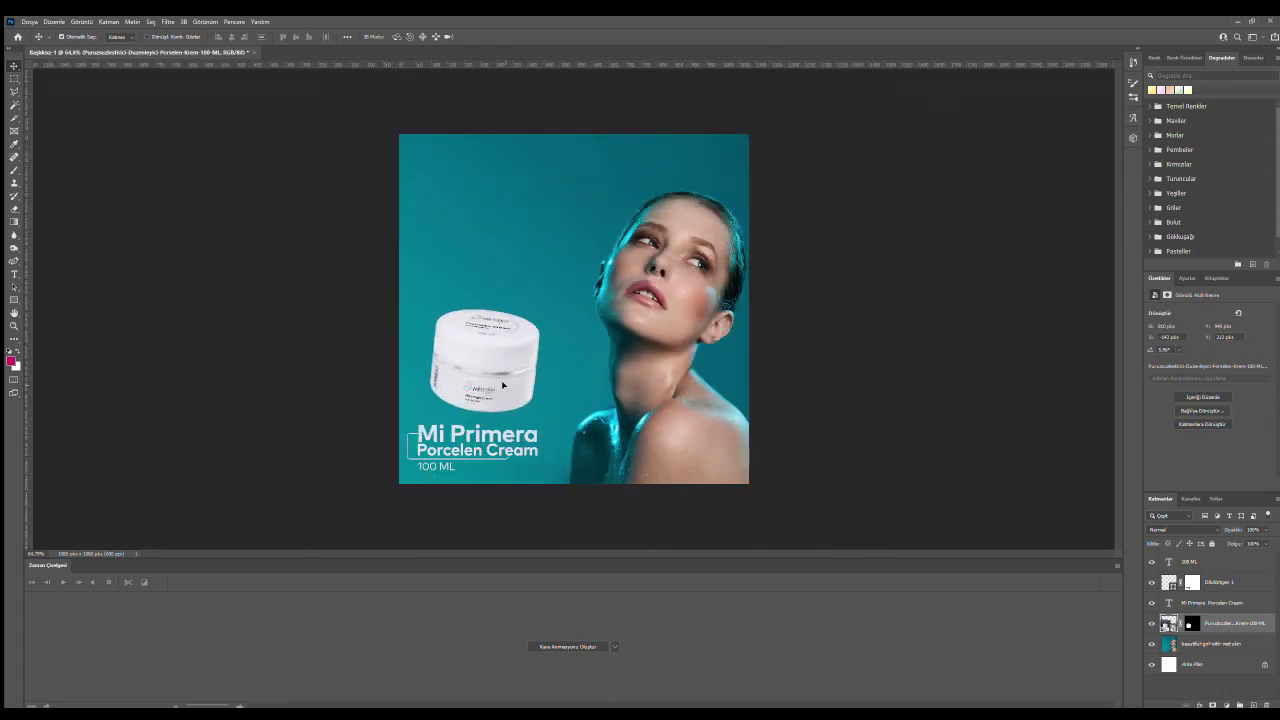
scroll(481, 398, "up", 6)
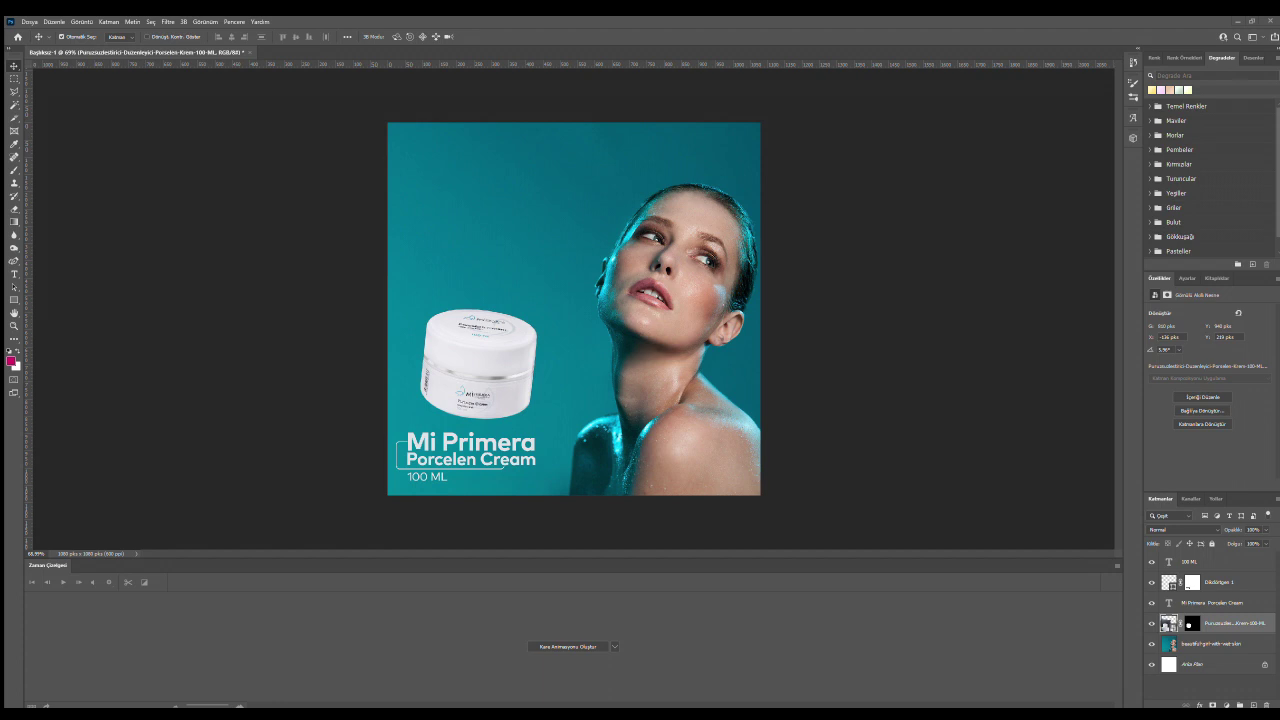
Commit the Cilt Tonunu Eşitler line, shift it left and scale it smaller.
key("t")
left_click(466, 212)
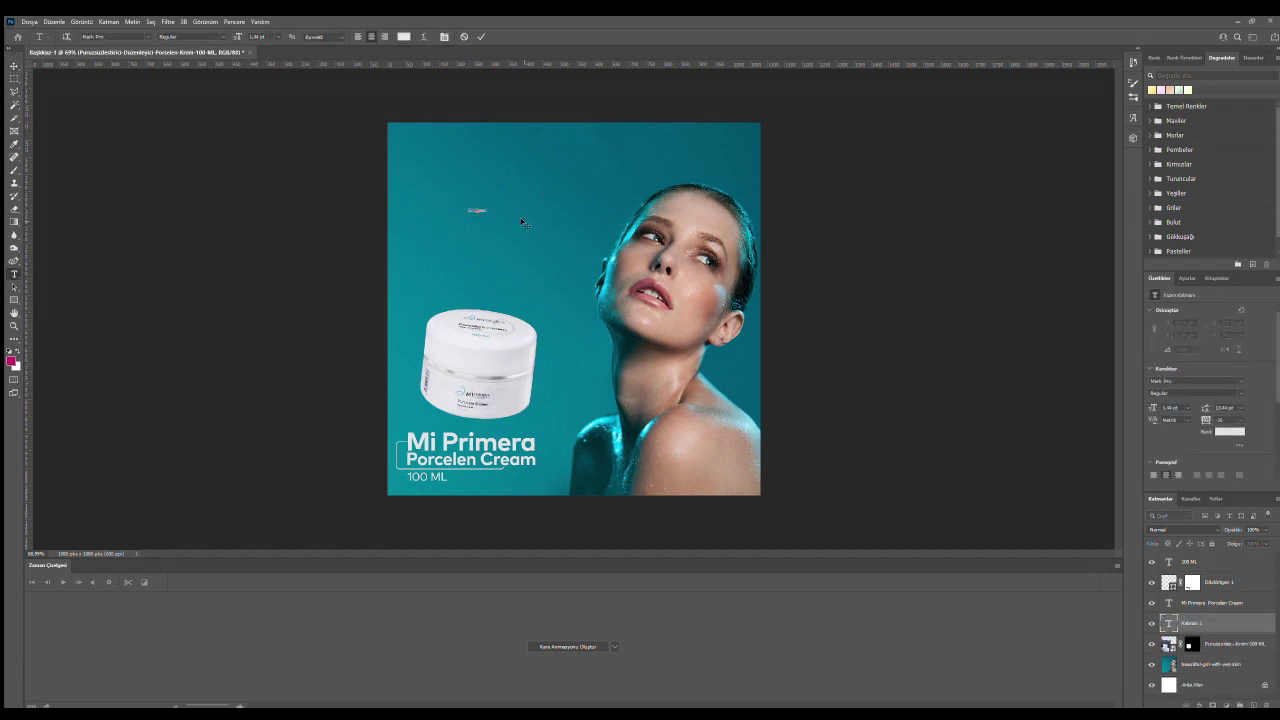
type("Cilt Tonunu Eşitler")
key("ctrl+Return")
key("v")
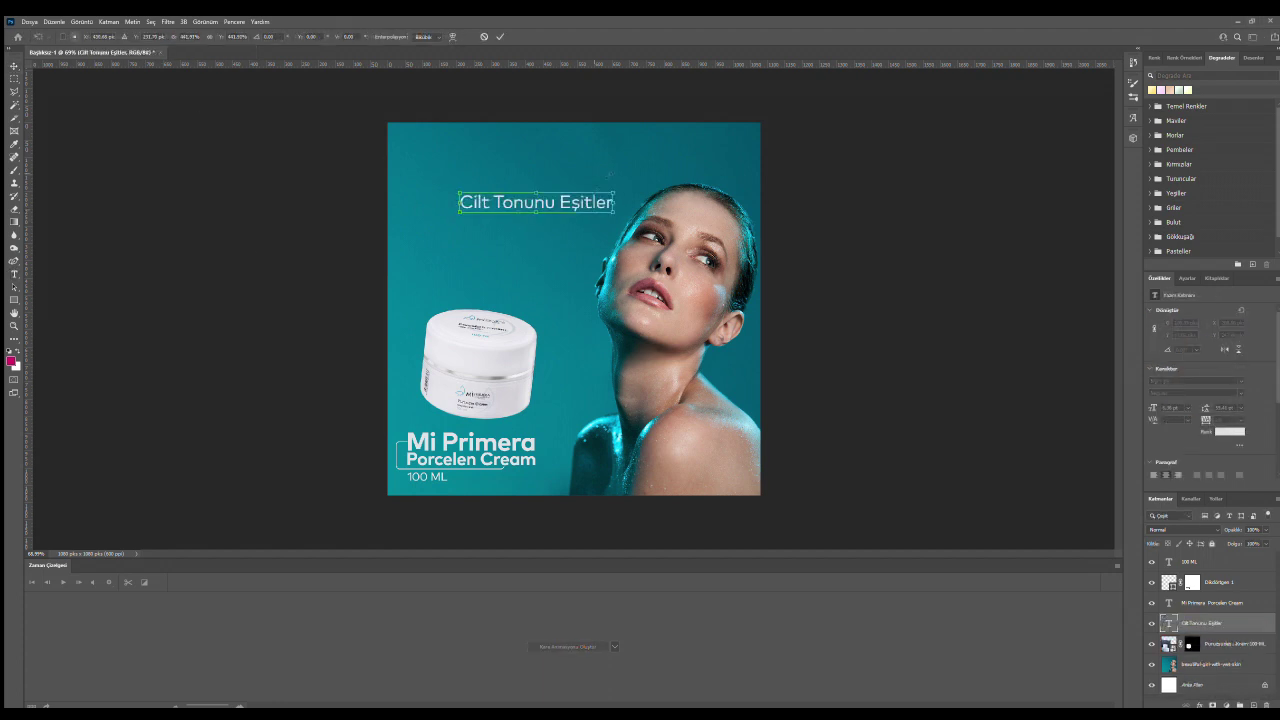
left_click_drag(598, 175, 567, 172)
scroll(567, 172, "up", 2)
left_click_drag(480, 164, 452, 164)
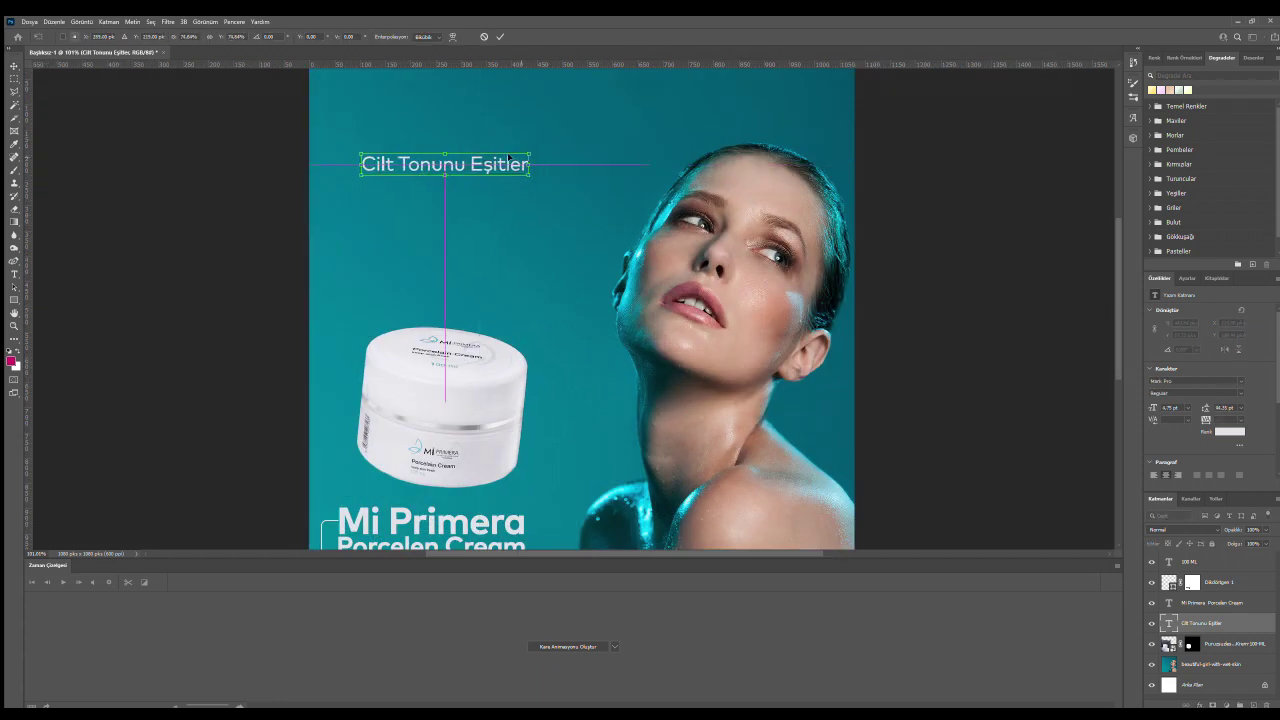
left_click_drag(554, 152, 489, 141)
scroll(492, 157, "down", 3)
scroll(450, 150, "up", 5)
Make the word Eşitler bold in the Cilt Tonunu Eşitler line.
double_click(500, 173)
double_click(500, 173)
key("ctrl+shift+b")
key("ctrl+Return")
key("v")
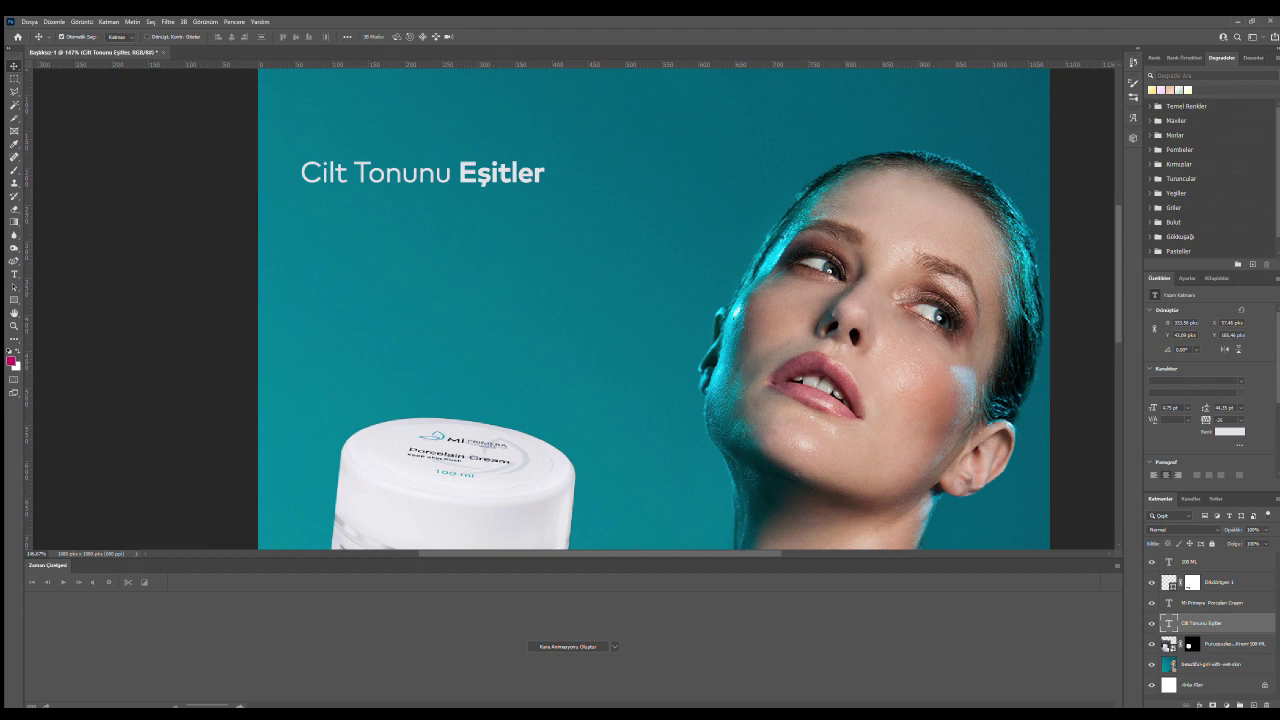
Retype the copied line as 'Akne Oluşumunun Önüne Geçer', emphasizing Önüne Geçer.
left_click_drag(368, 175, 362, 204)
double_click(362, 204)
type("Akne Oluşumunu Engeller")
key("ctrl+a")
left_click(600, 205)
key("ctrl+shift+Left")
type("n Önüne Geçer")
key("ctrl+Return")
left_click_drag(688, 205, 626, 207)
left_click_drag(728, 205, 552, 205)
key("ctrl+Return")
Move the acne line above Cilt Tonunu Eşitler, break it onto two lines, left-aligned.
left_click_drag(690, 170, 690, 115)
key("ctrl+0")
double_click(552, 142)
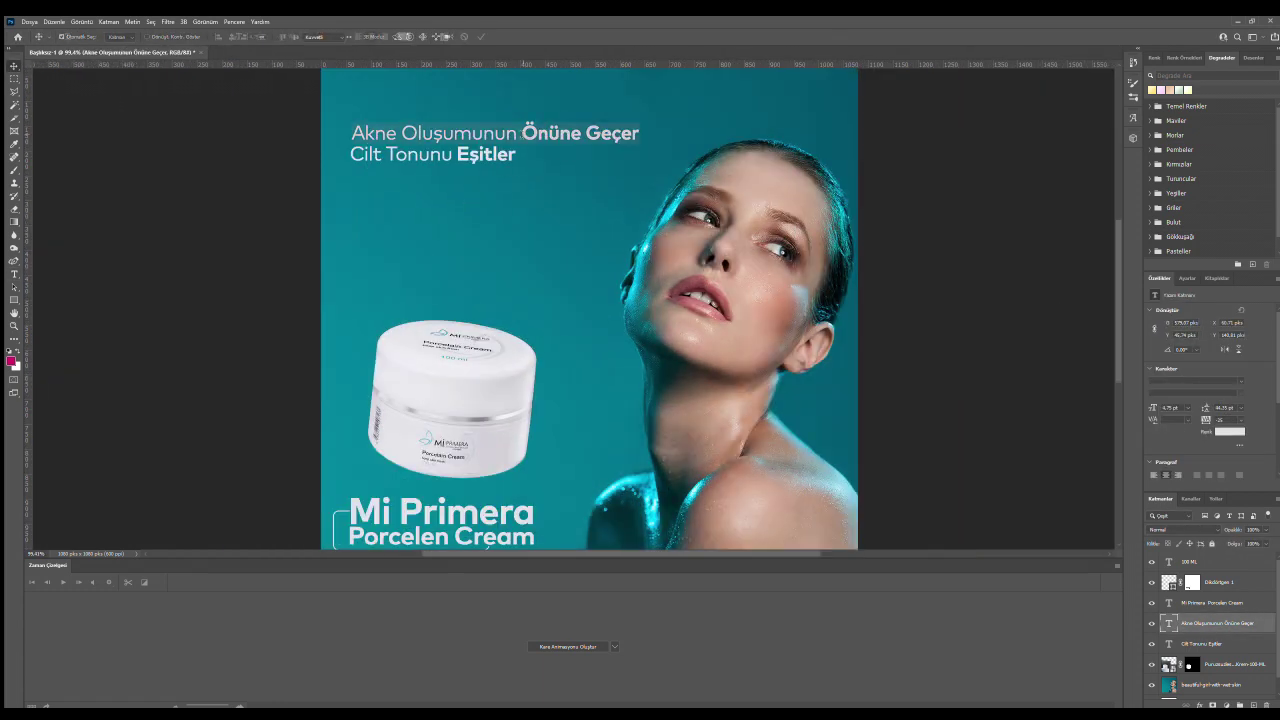
key("Return")
left_click(357, 36)
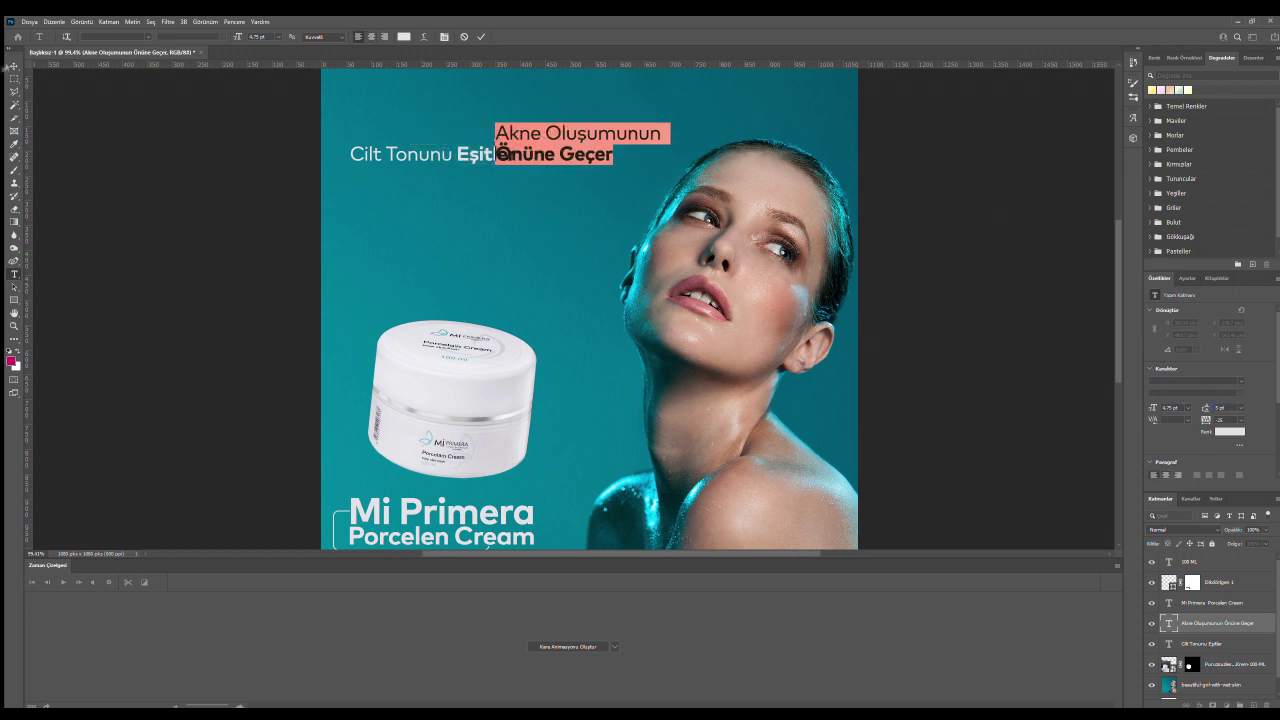
left_click(481, 36)
key("v")
Align and stack both benefit lines tightly above the cream jar.
left_click_drag(560, 135, 424, 214)
left_click_drag(459, 157, 467, 170)
key("ctrl+minus")
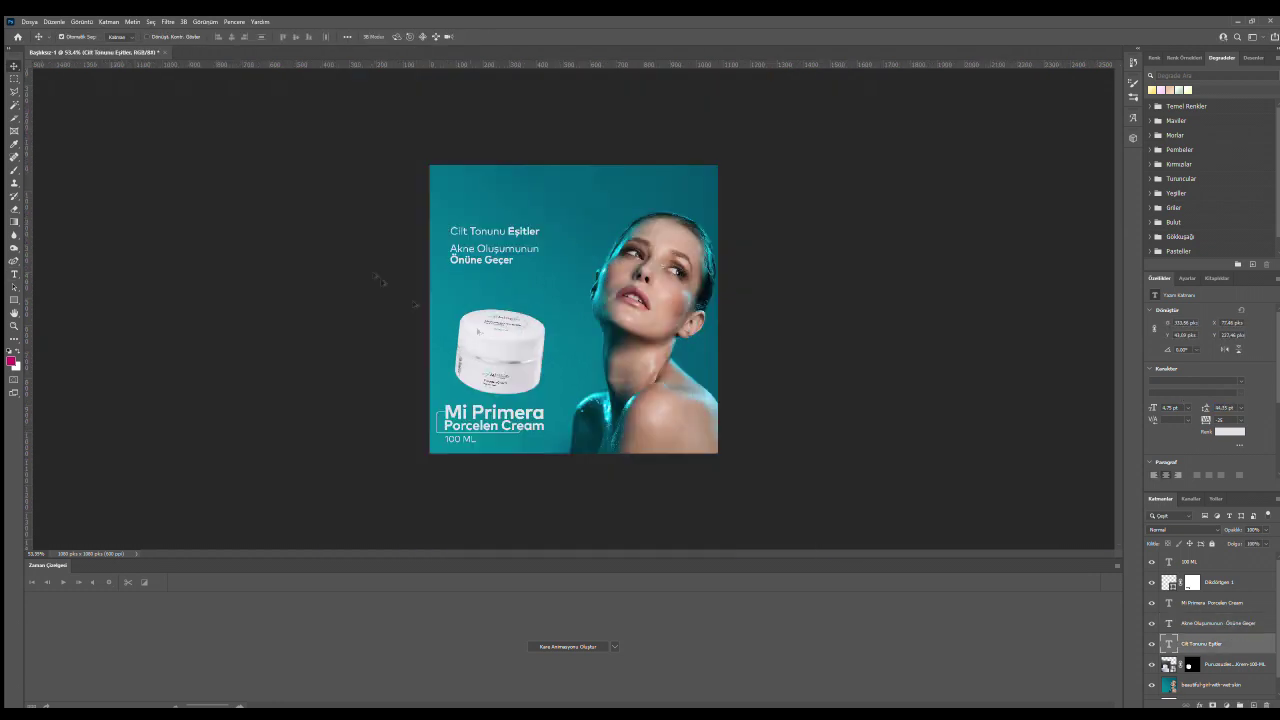
left_click_drag(540, 257, 540, 275)
key("ctrl+0")
left_click_drag(462, 187, 462, 220)
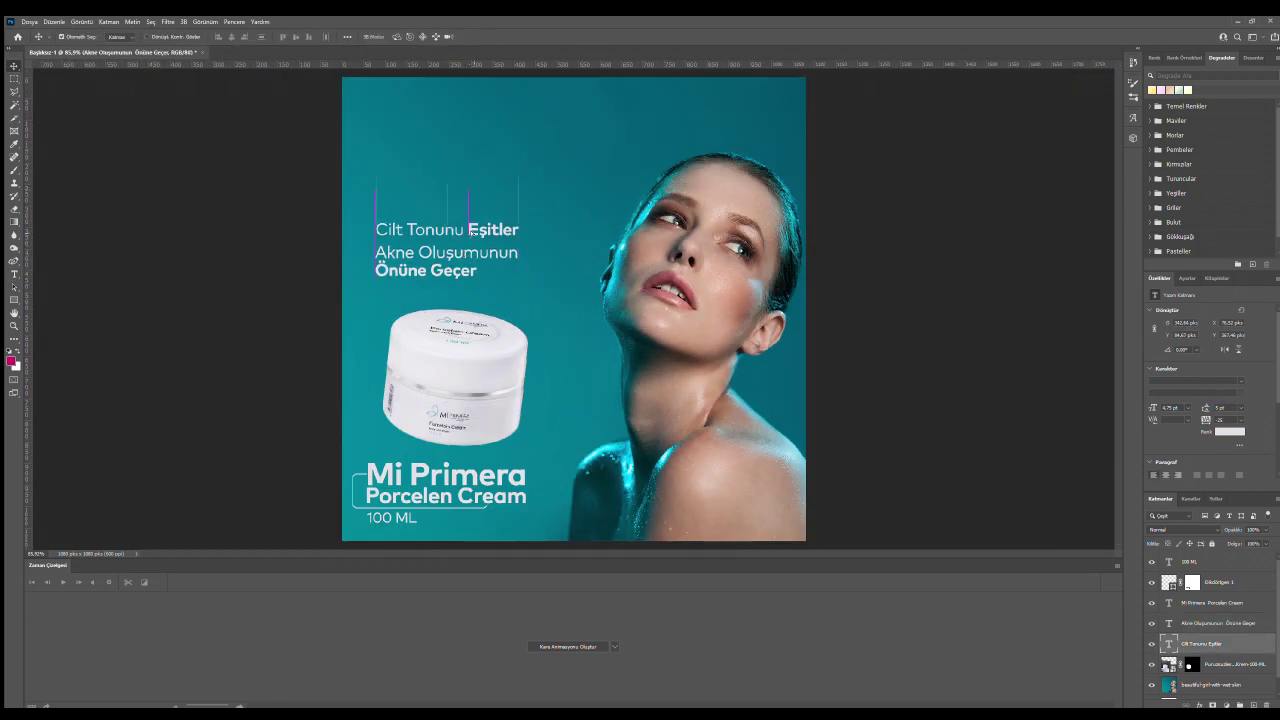
Duplicate Cilt Tonunu Eşitler above itself and retype it 'Cildinizi Aydınlatır' with Aydınlatır bold.
left_click(286, 314)
scroll(286, 314, "up", 1, "alt")
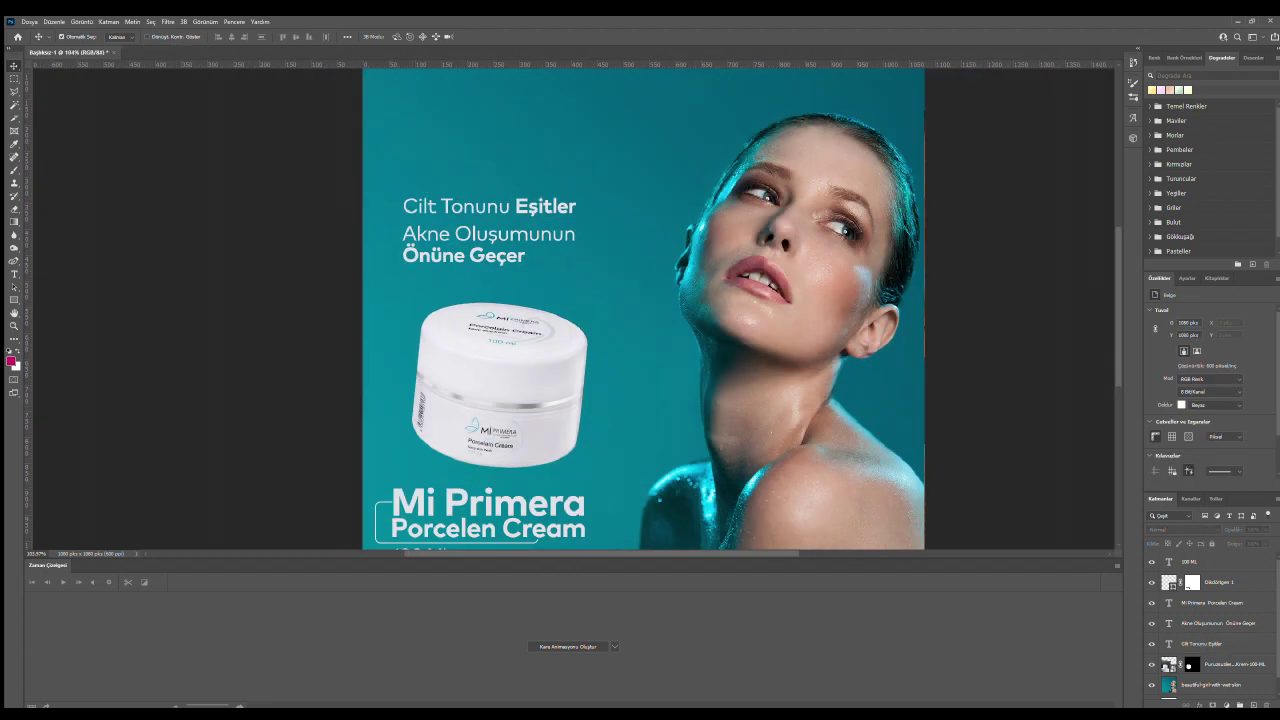
left_click(522, 207)
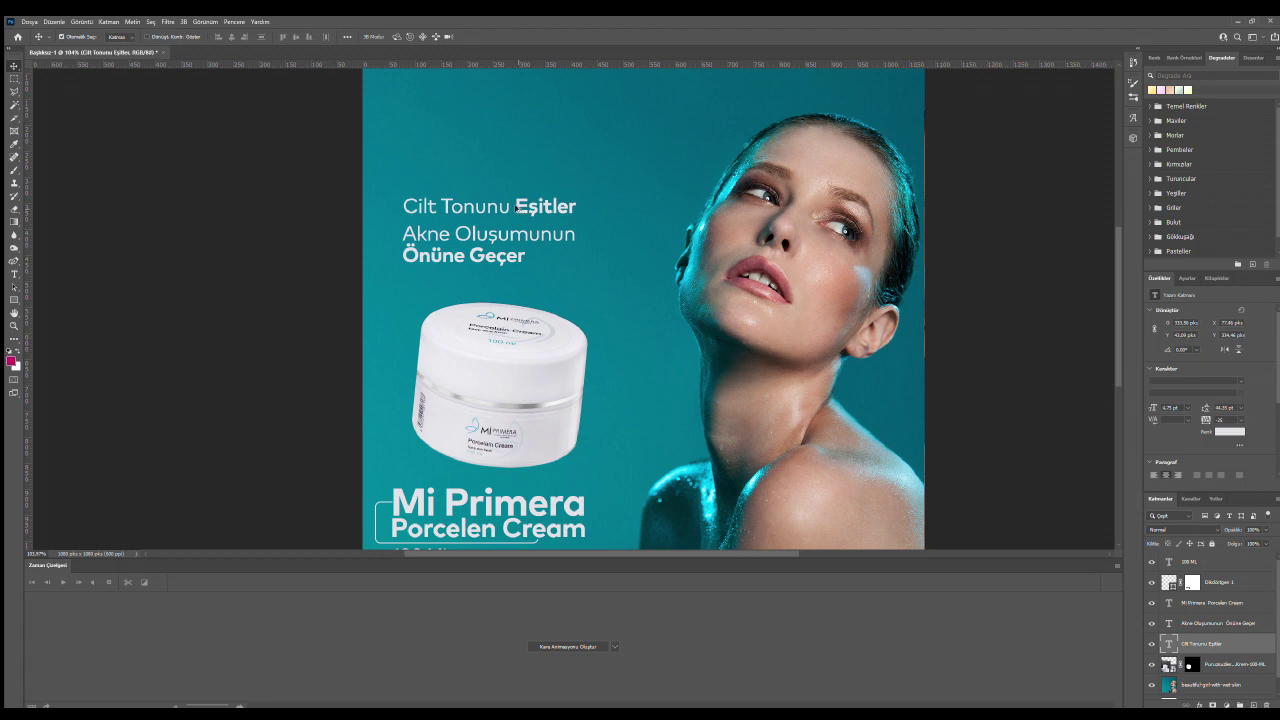
left_click_drag(519, 207, 519, 178)
double_click(489, 178)
type("Cildi Aydınlatır")
left_click(459, 178)
type("nizi")
double_click(520, 178)
key("ctrl+shift+b")
key("ctrl+Return")
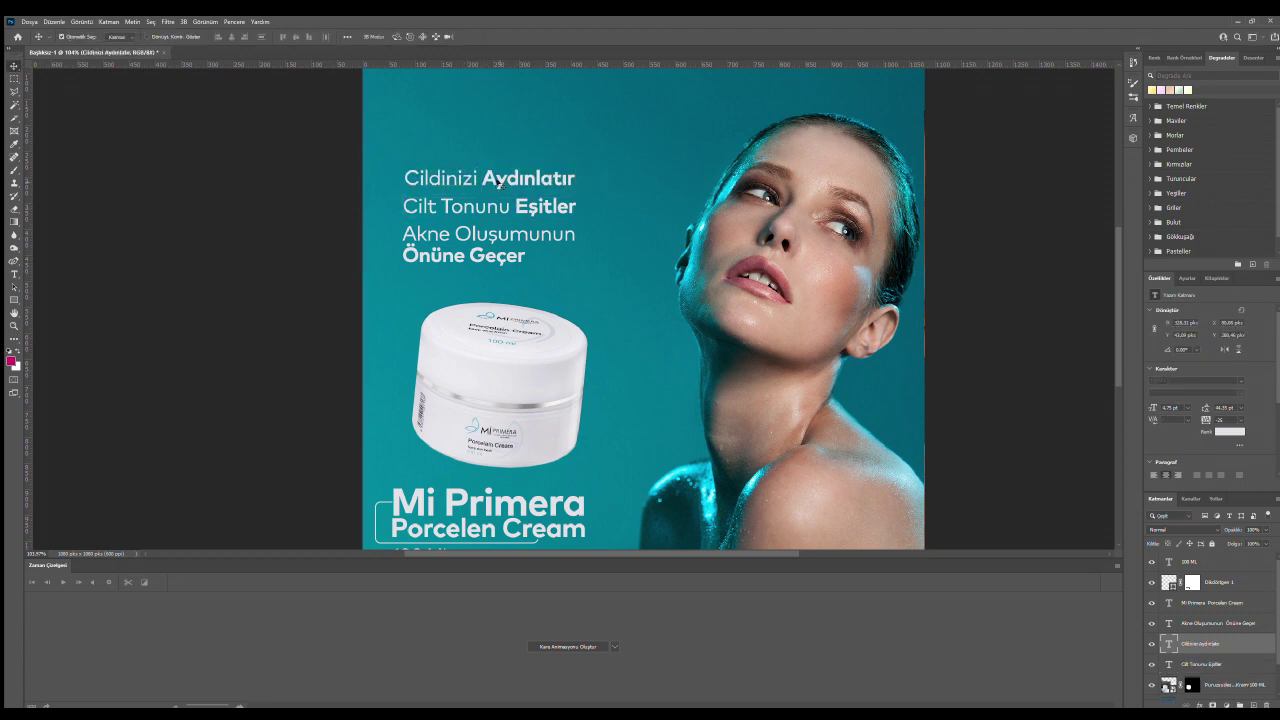
Select the copied title frame rectangle layer in the Layers panel.
scroll(295, 272, "down", 1)
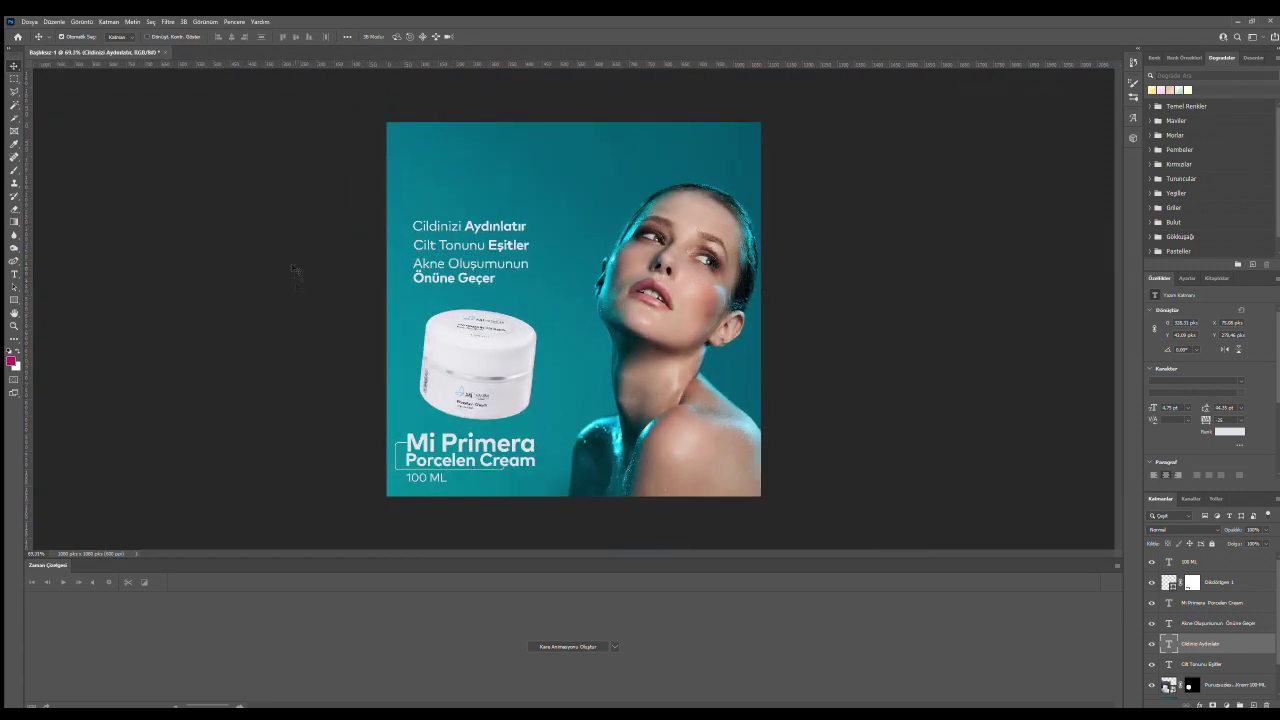
scroll(445, 409, "up", 2)
scroll(1182, 529, "down", 2)
scroll(1182, 529, "down", 1)
scroll(1182, 529, "down", 1)
scroll(1182, 529, "down", 1)
scroll(1182, 529, "down", 1)
key("ctrl+0")
left_click(254, 457)
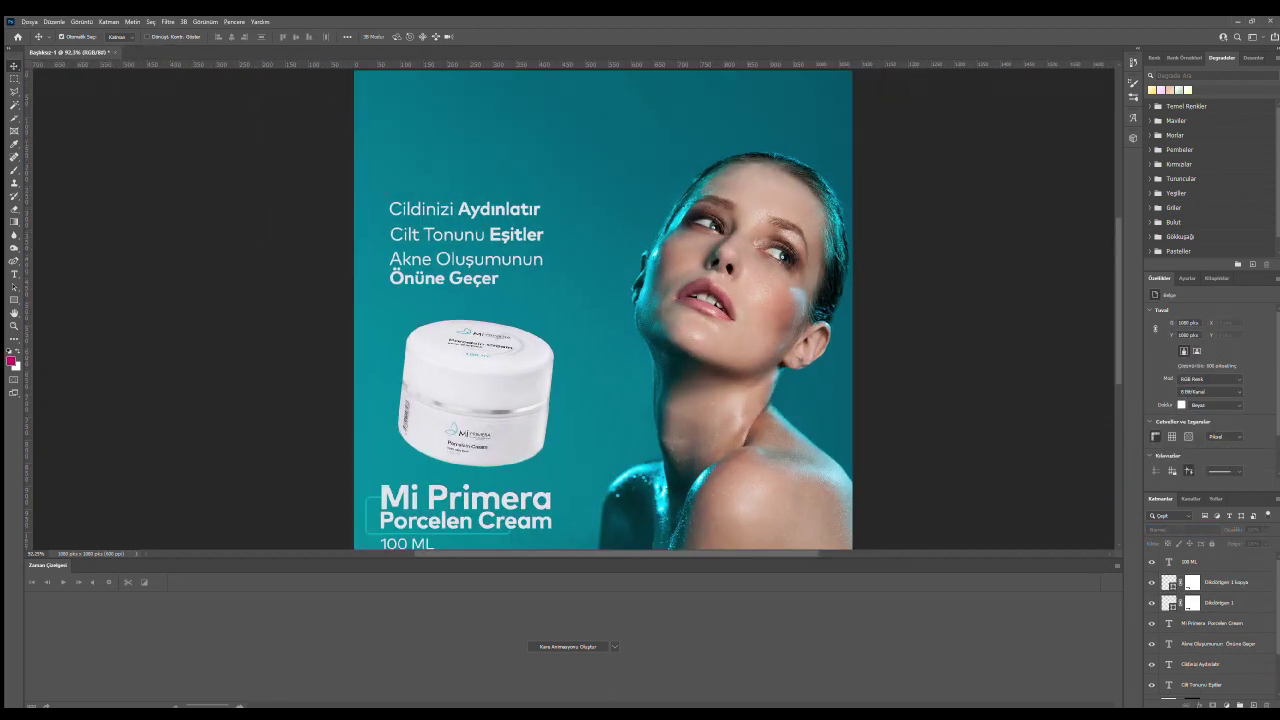
left_click(1168, 584)
scroll(1167, 531, "down", 10)
scroll(1167, 531, "down", 4)
scroll(1167, 531, "down", 1)
scroll(1166, 534, "down", 1)
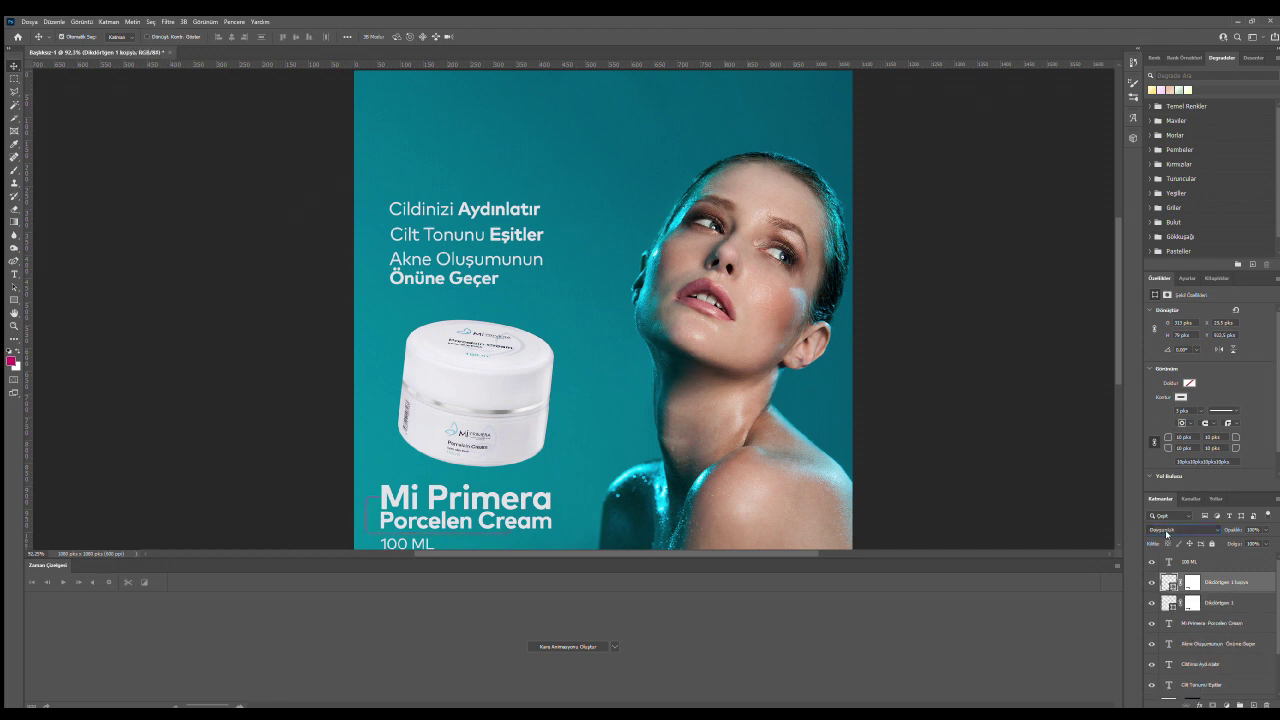
Colour the Cildinizi Aydınlatır text light cyan, then select the Cilt and Akne text layers.
double_click(1168, 664)
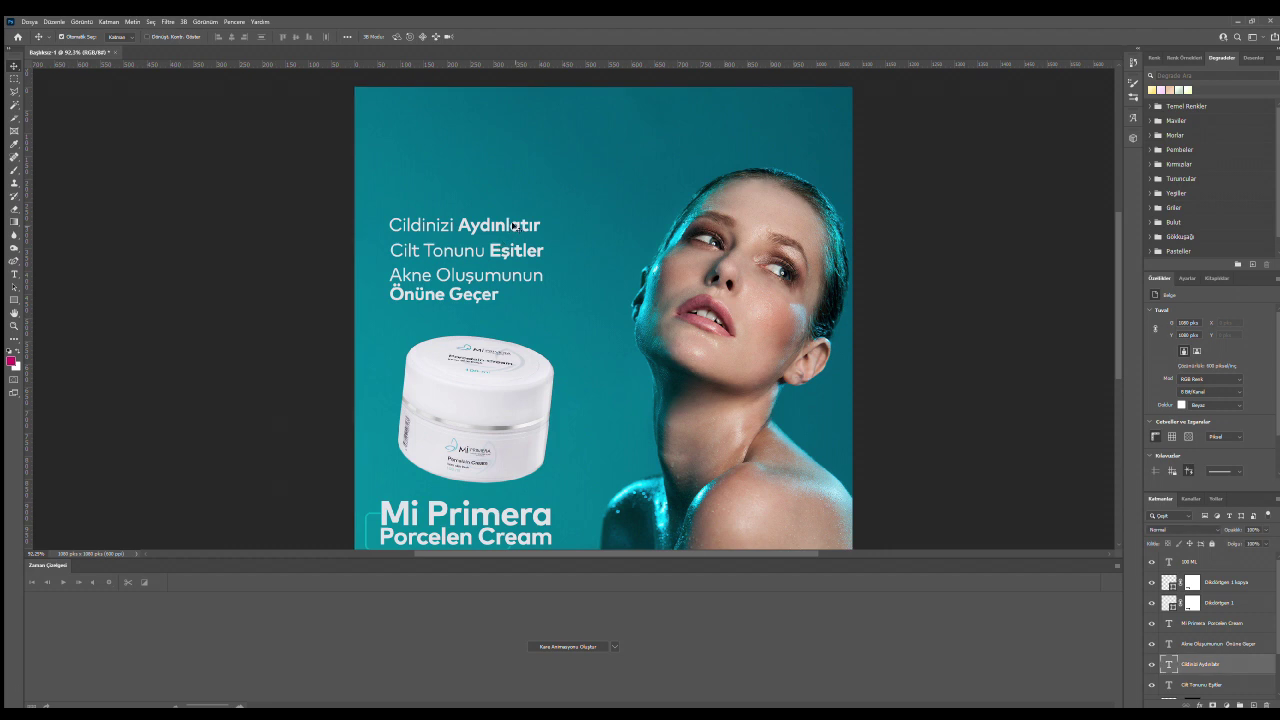
left_click(403, 36)
left_click(453, 441)
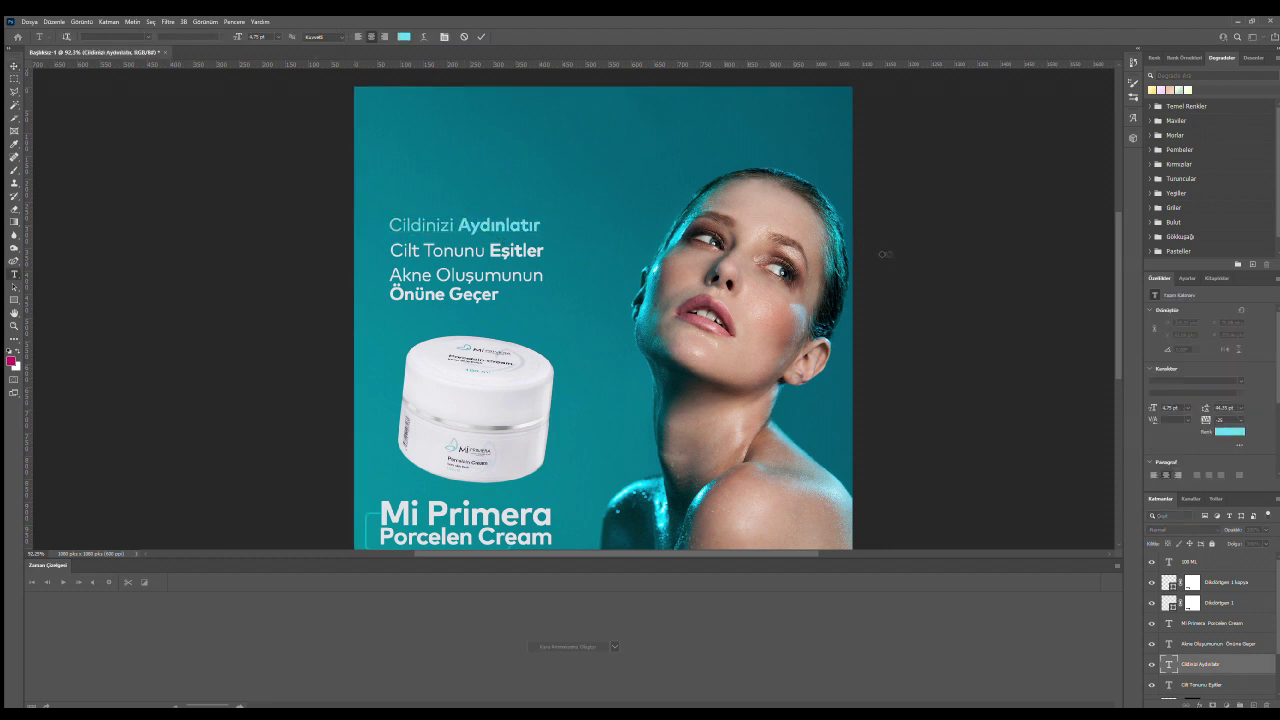
double_click(1168, 684)
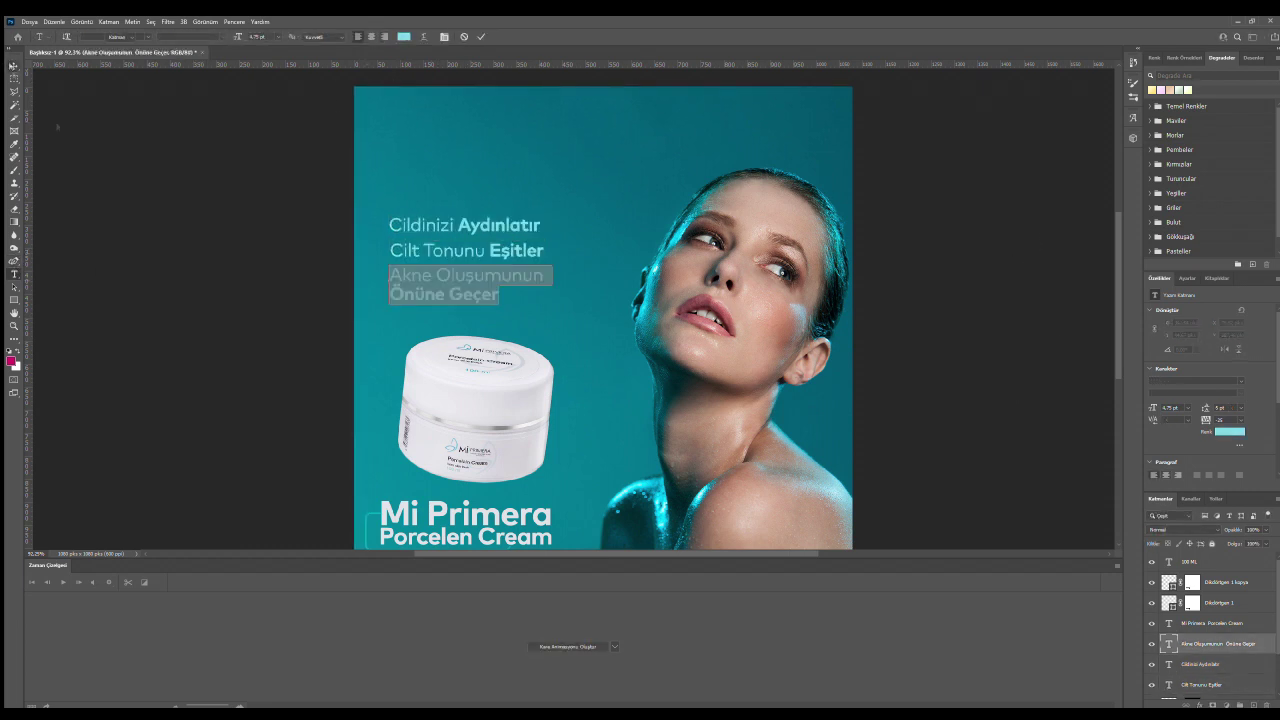
double_click(463, 289)
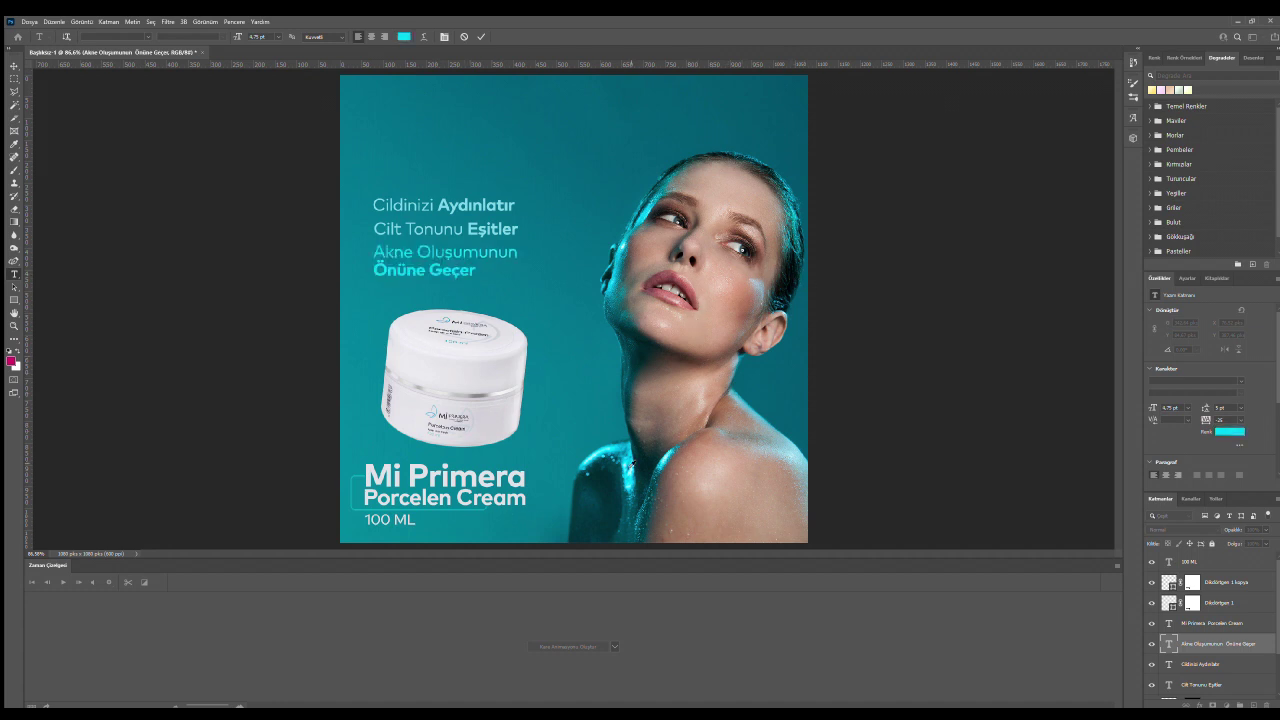
Confirm the cyan text, then perspective-warp the brush smear behind the headline and commit.
key("Return")
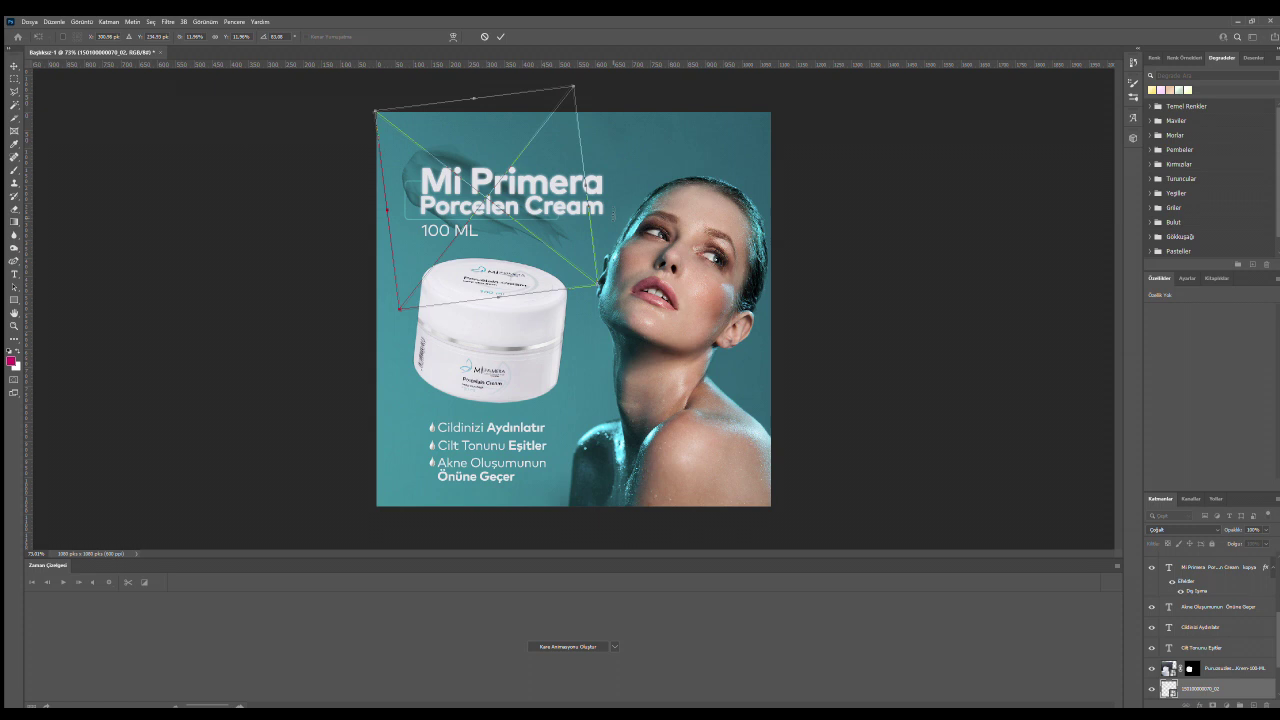
left_click_drag(600, 283, 640, 262)
scroll(605, 278, "down", 3)
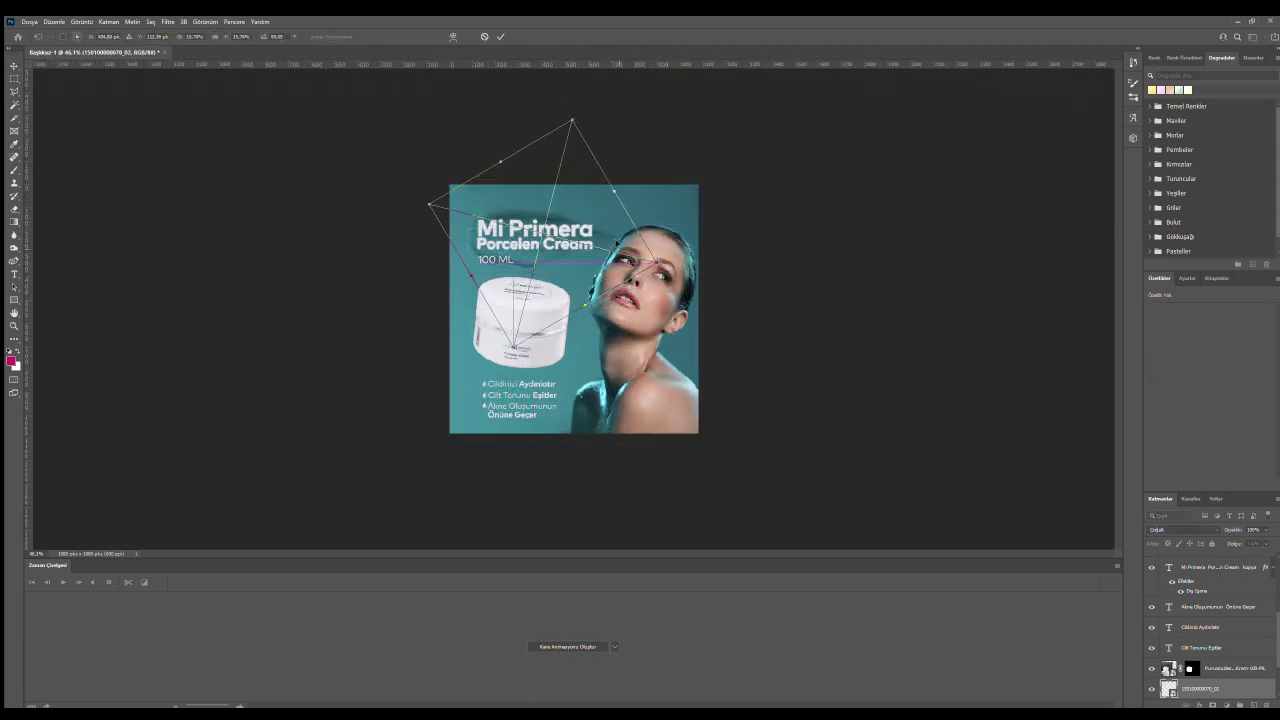
key("Return")
key("ctrl+0")
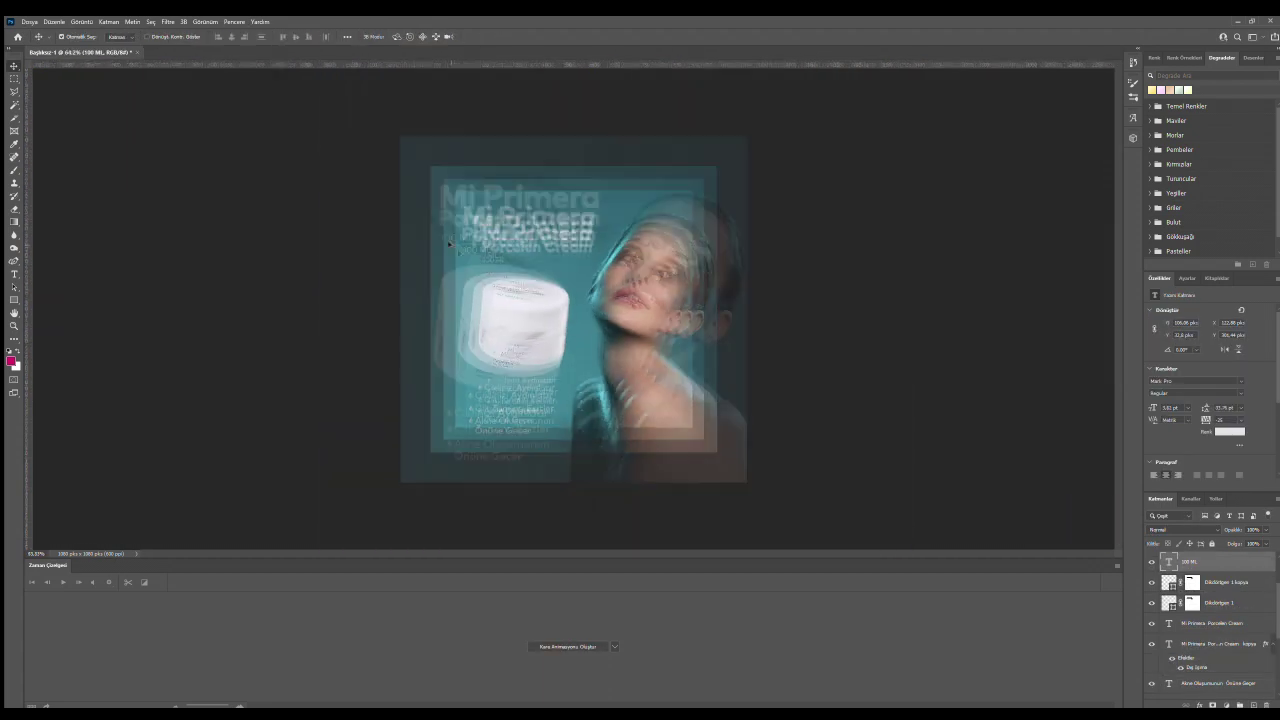
Move 100 ML under the headline, shift the jar, and set the title frame to Sert Işık.
left_click_drag(436, 214, 436, 212)
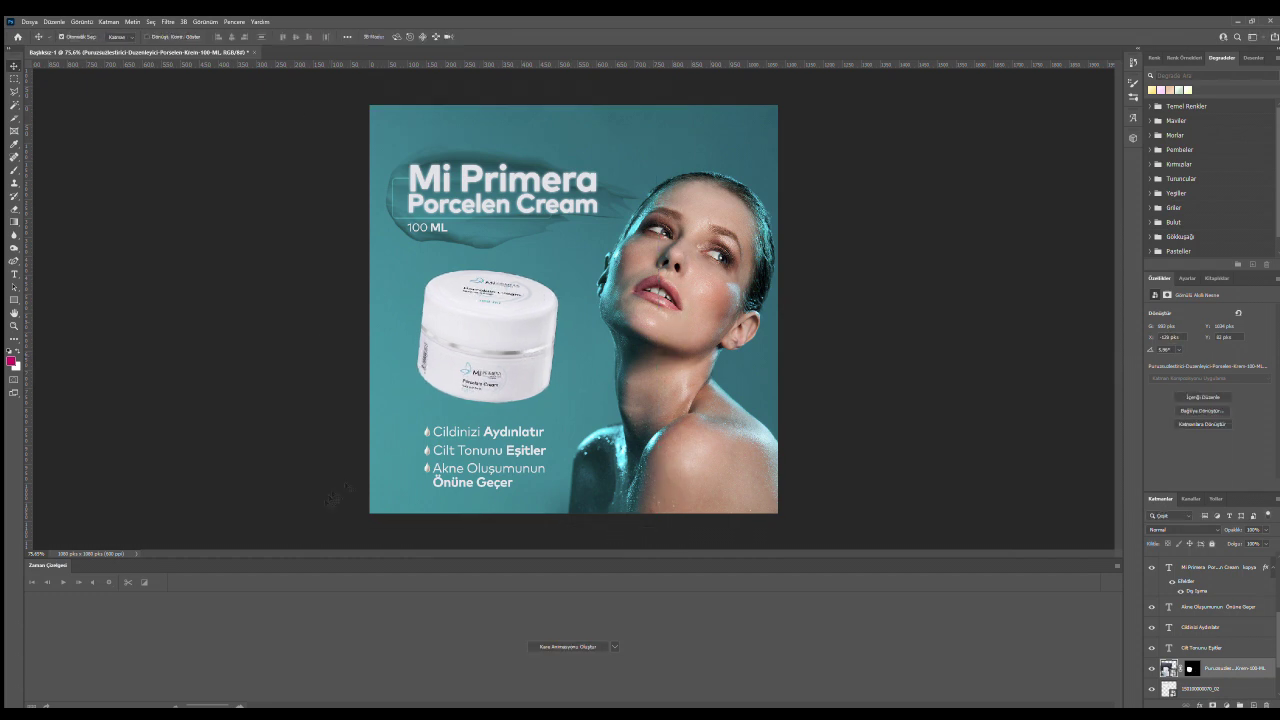
left_click_drag(486, 432, 480, 432)
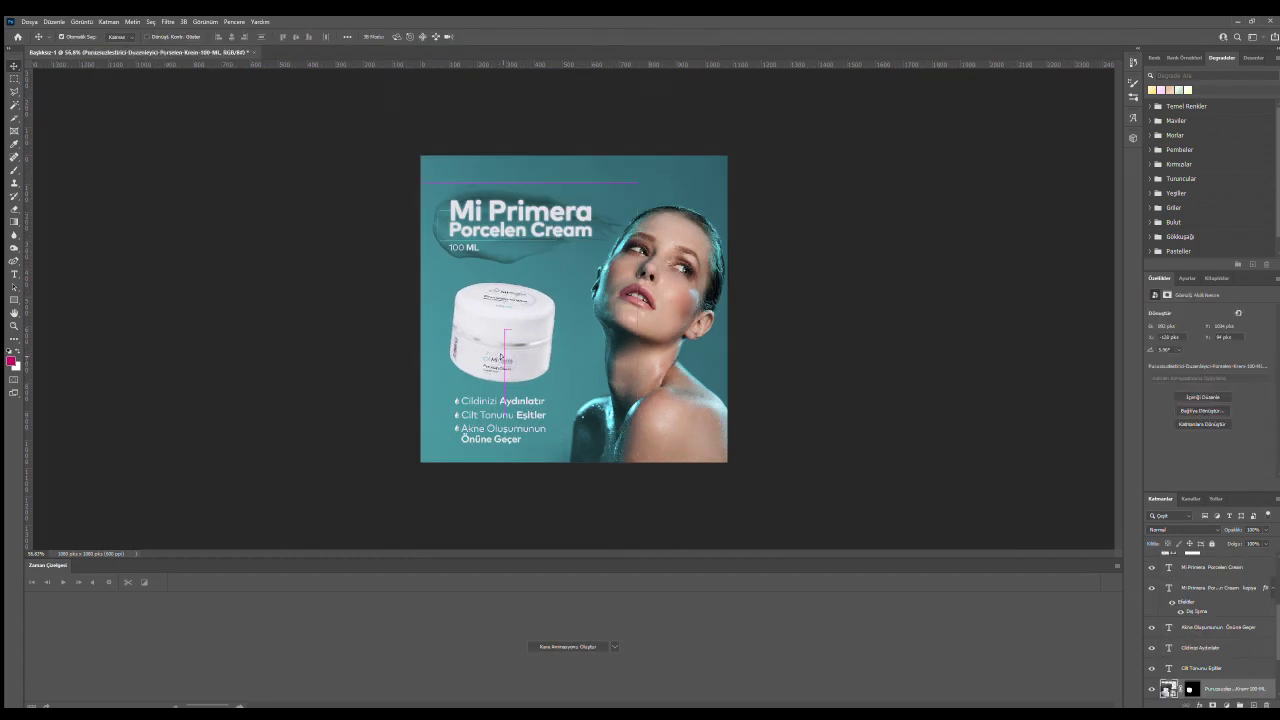
left_click_drag(630, 119, 652, 118)
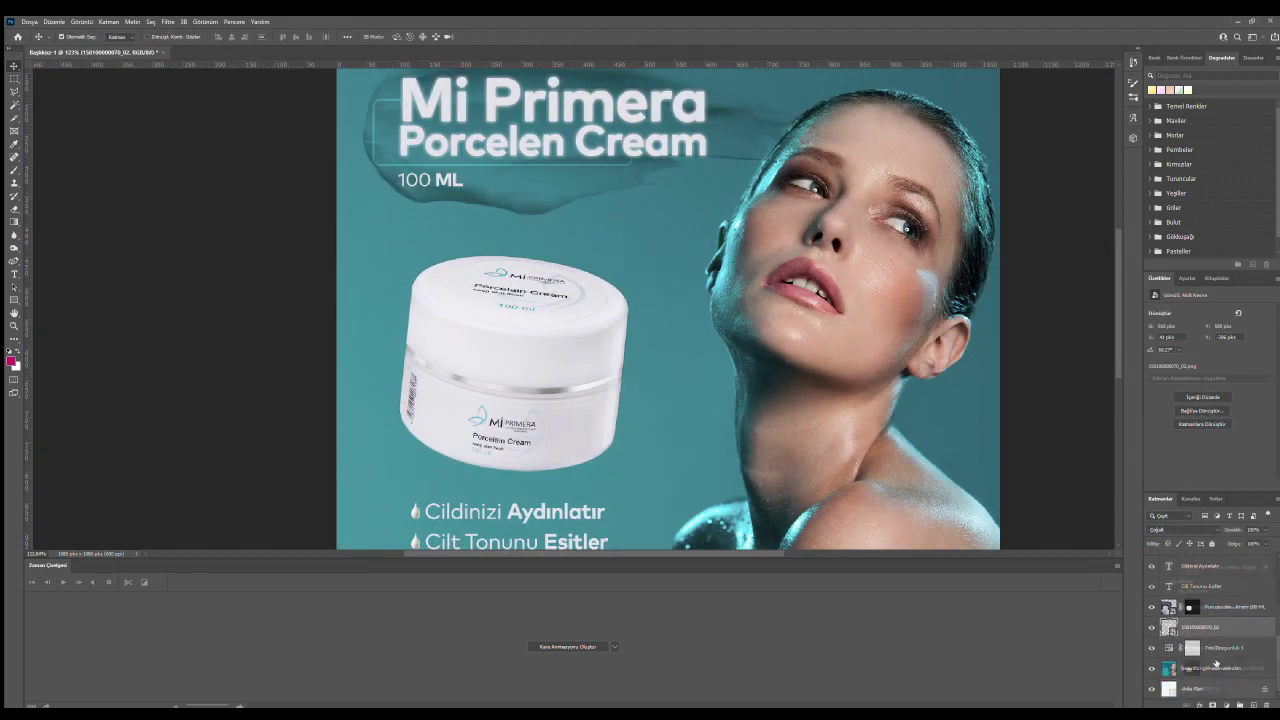
key("Down")
key("Down")
key("Down")
key("Down")
key("Down")
key("Down")
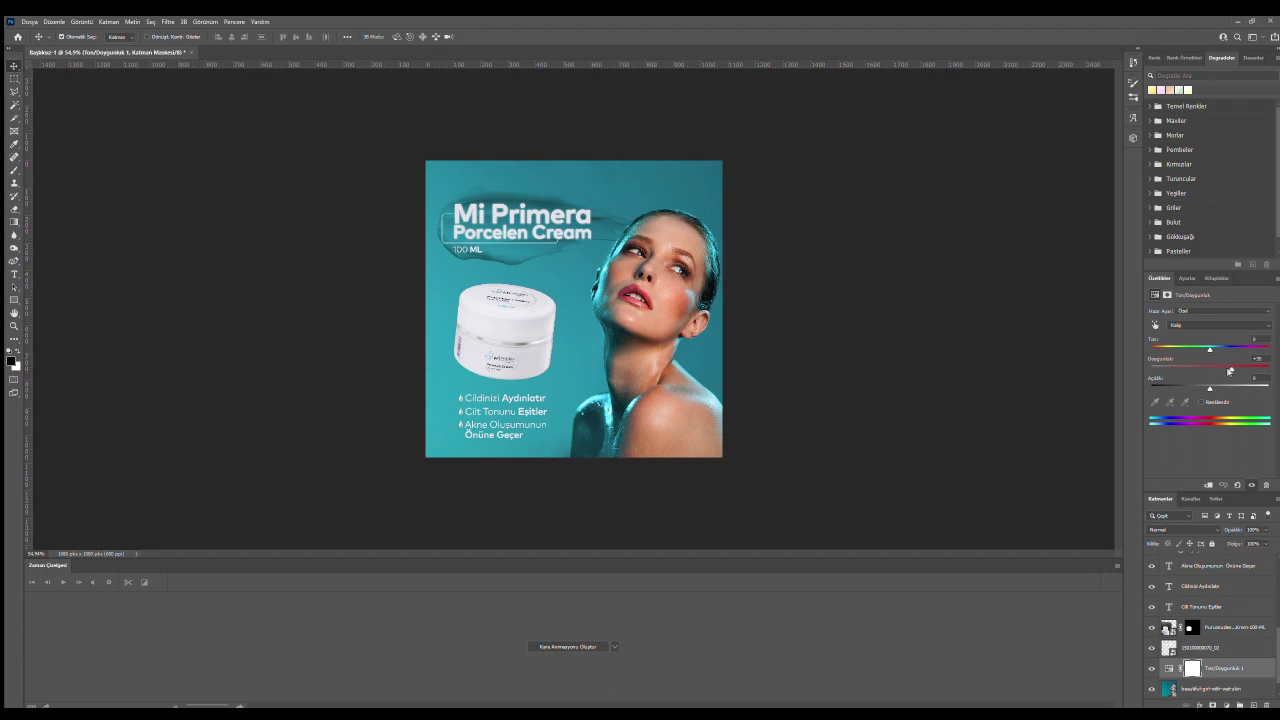
Raise the model photo's Hue/Saturation lightness to about +10.
left_click(1219, 387)
left_click_drag(1216, 389, 1213, 389)
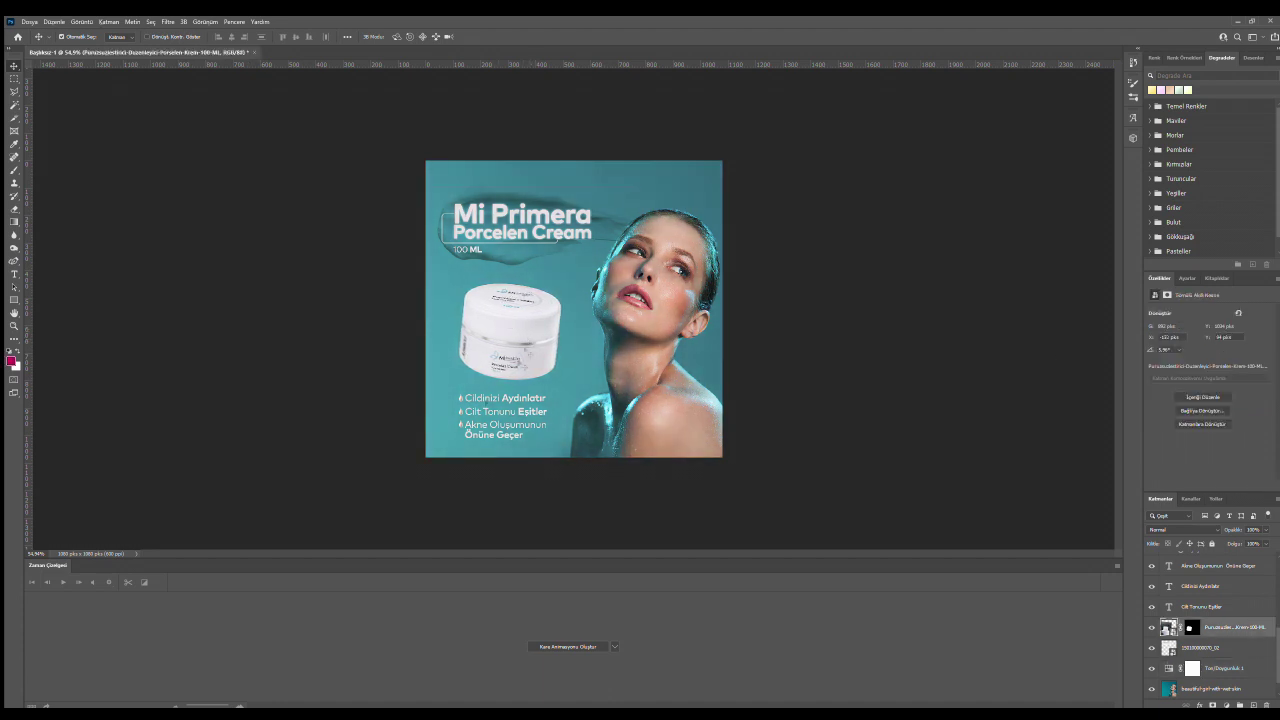
scroll(400, 451, "up", 5)
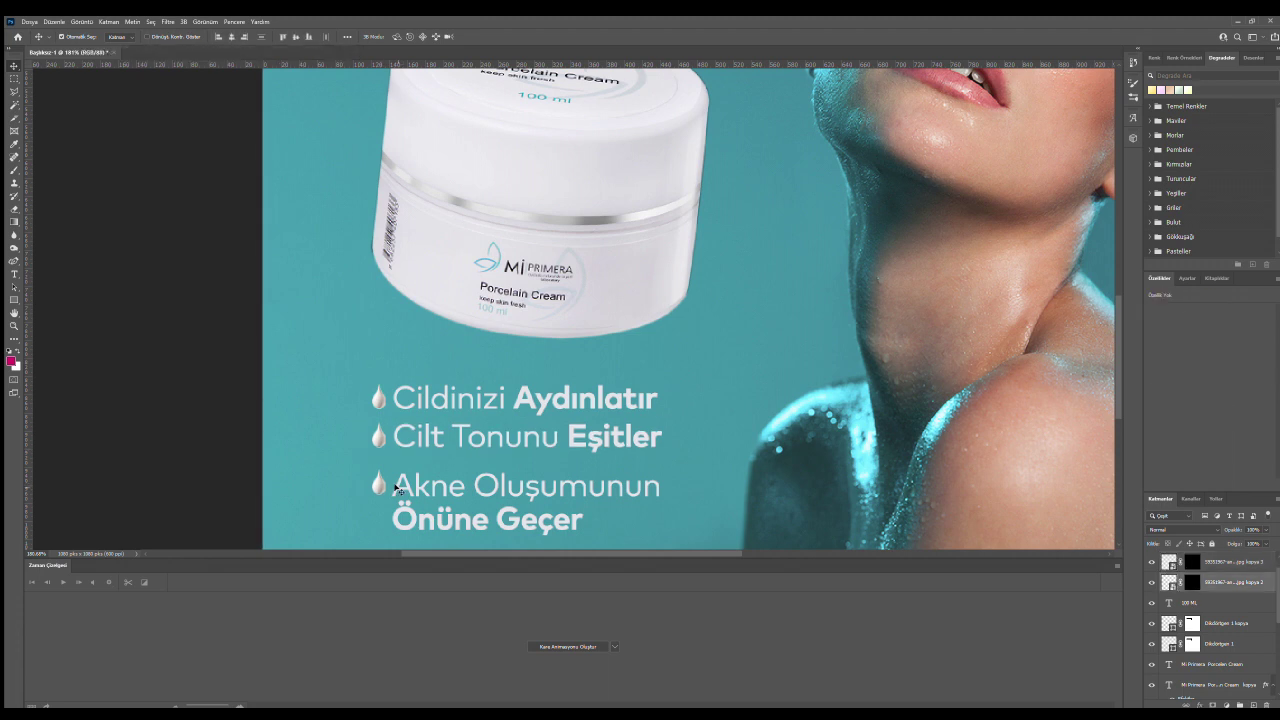
Move Akne Oluşumunun Önüne Geçer up and duplicate a drop bullet icon for it.
left_click_drag(398, 490, 397, 475)
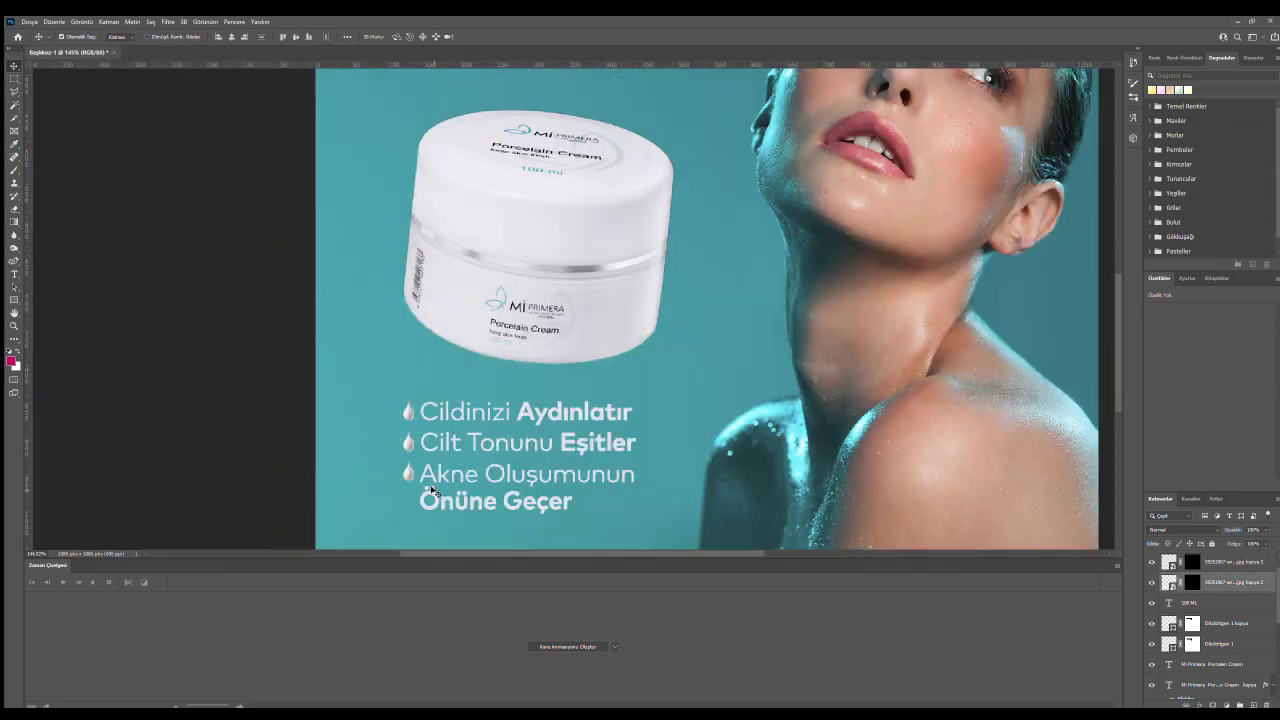
double_click(1168, 689)
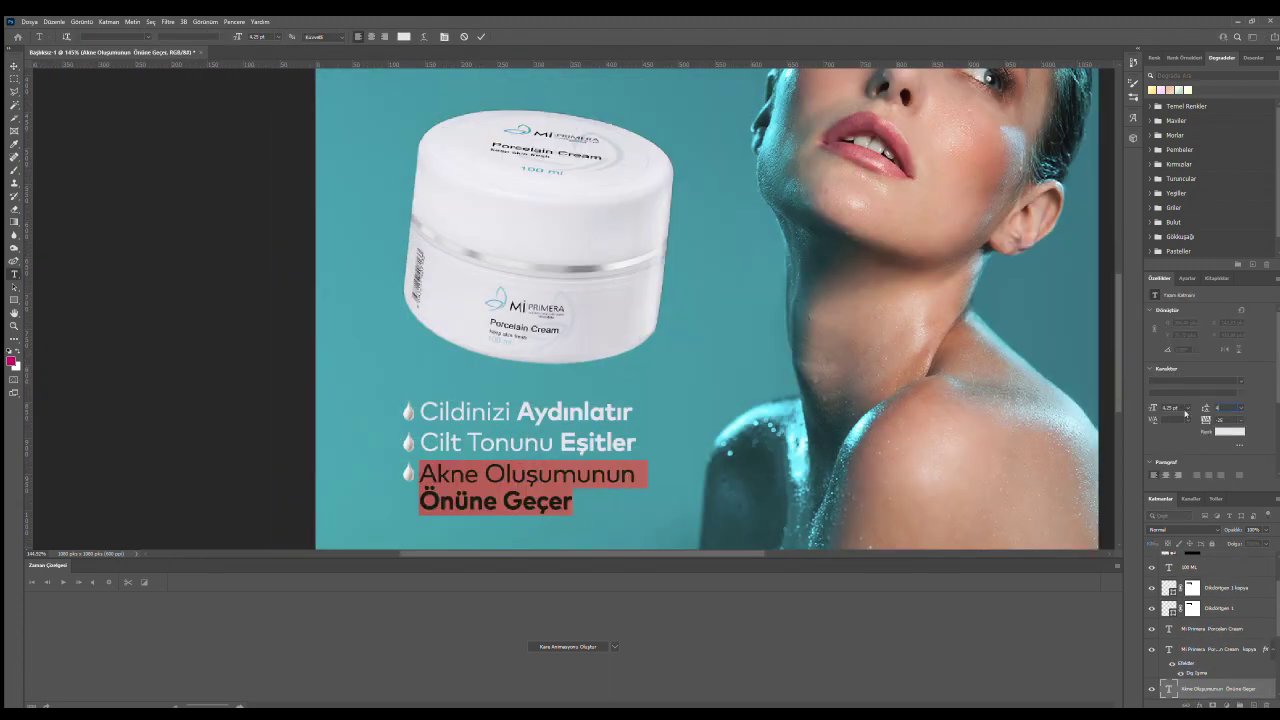
left_click(14, 65)
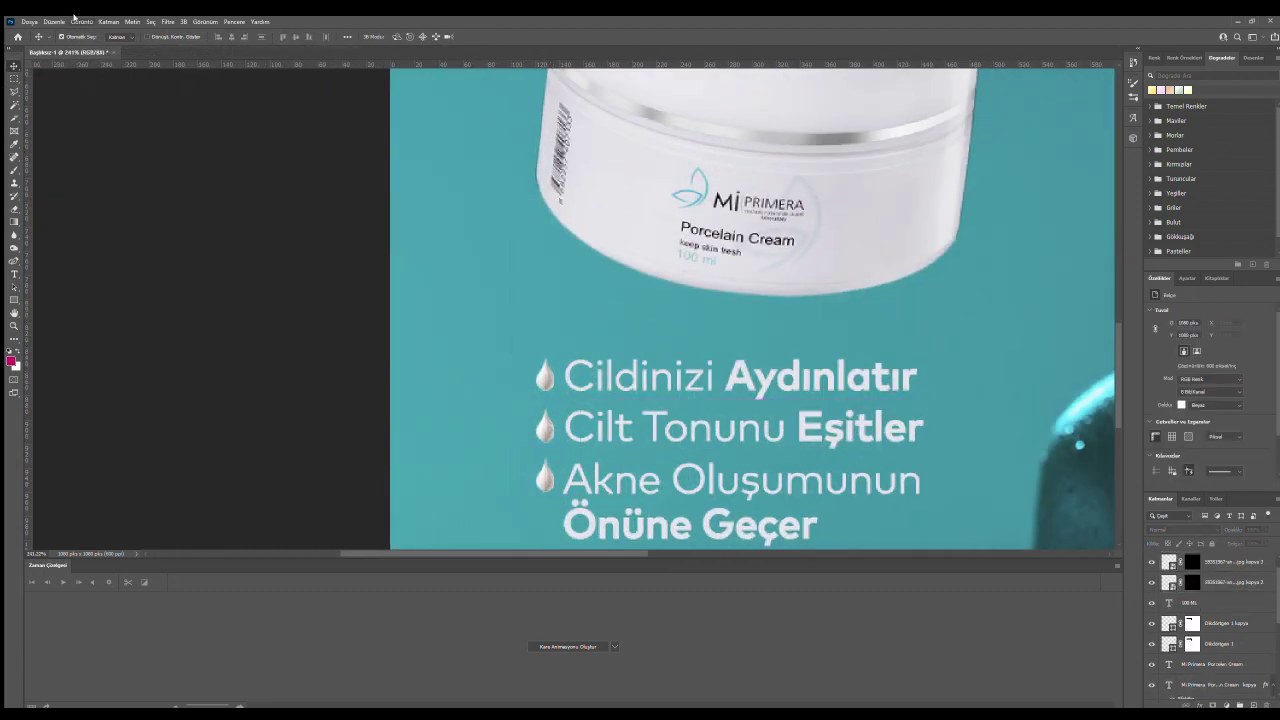
left_click_drag(546, 455, 544, 379)
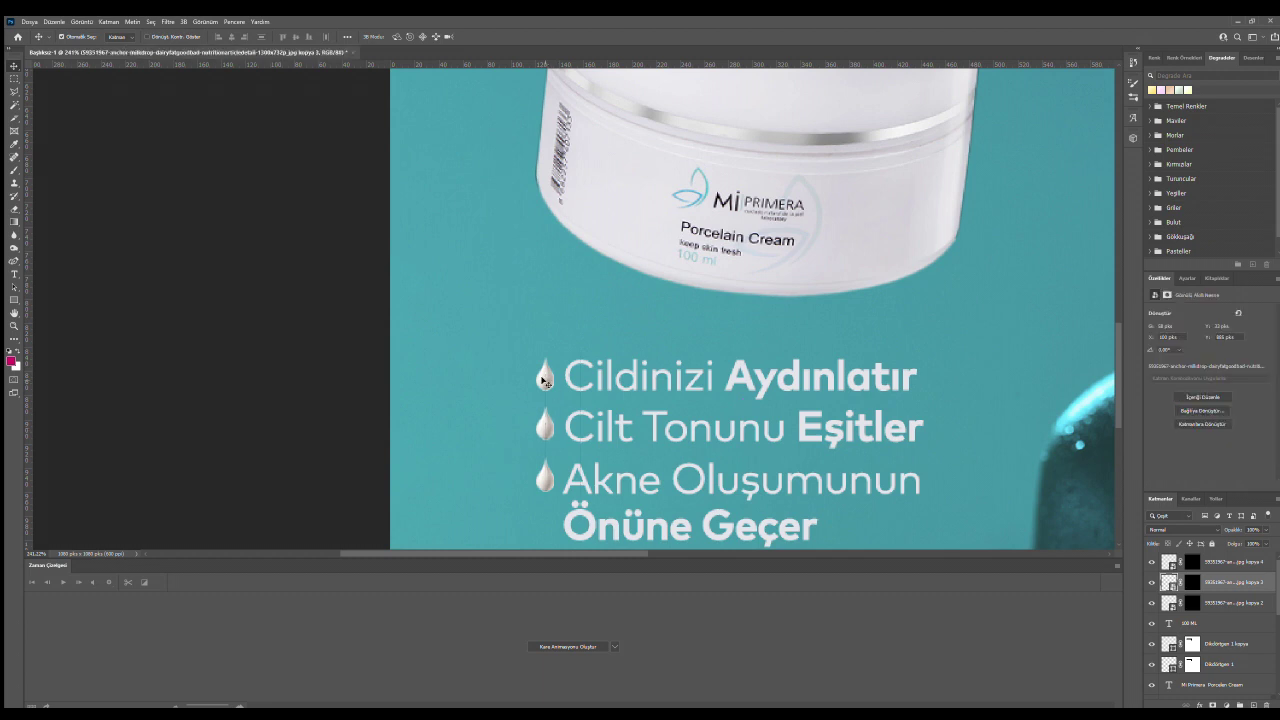